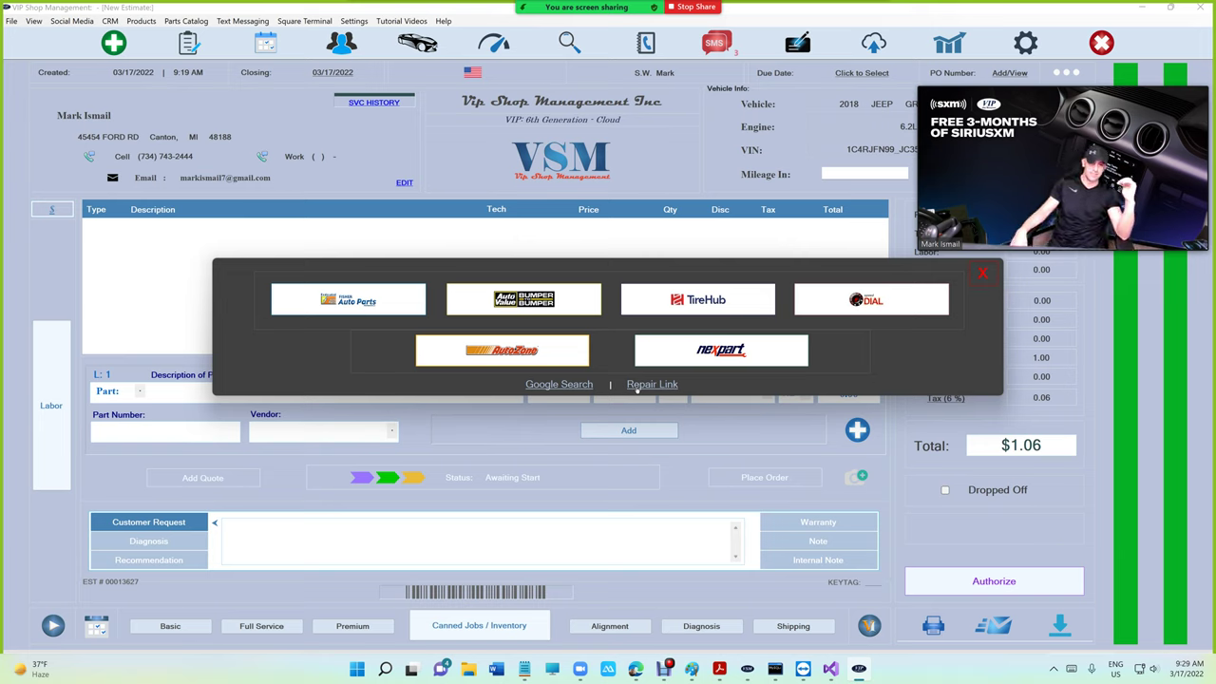
Open the Repair Link parts ordering site and log in by entering the account password
click(646, 385)
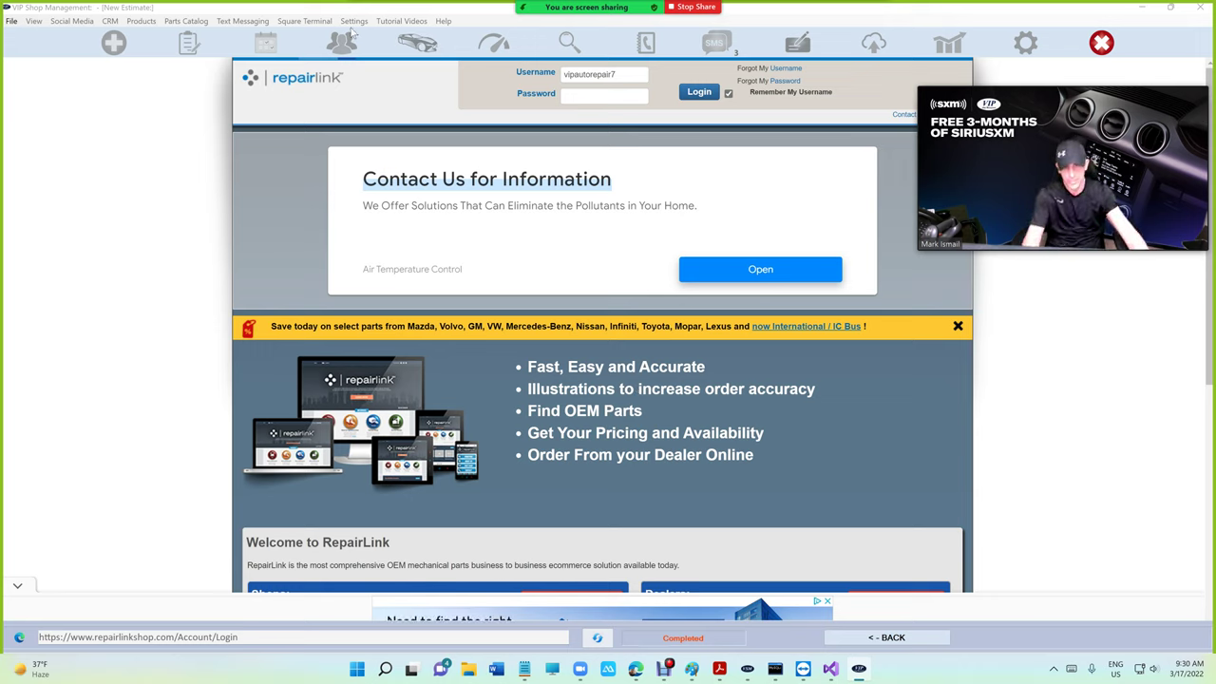
click(606, 95)
text(•••)
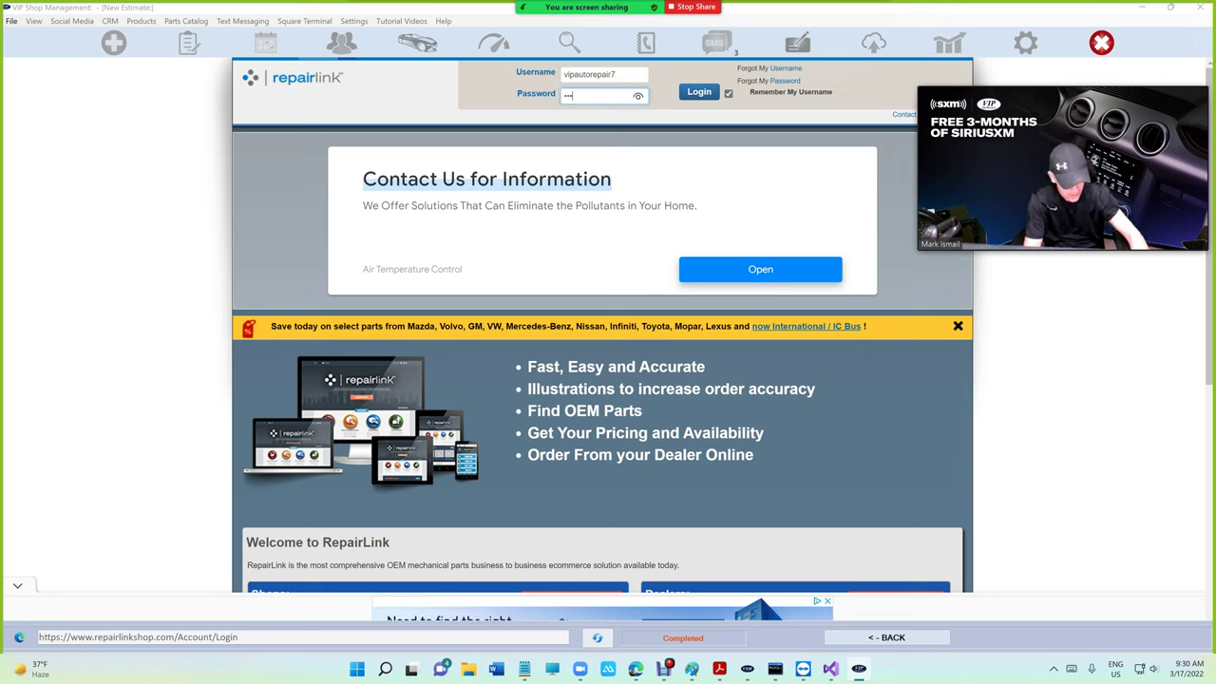
text(••••••••••)
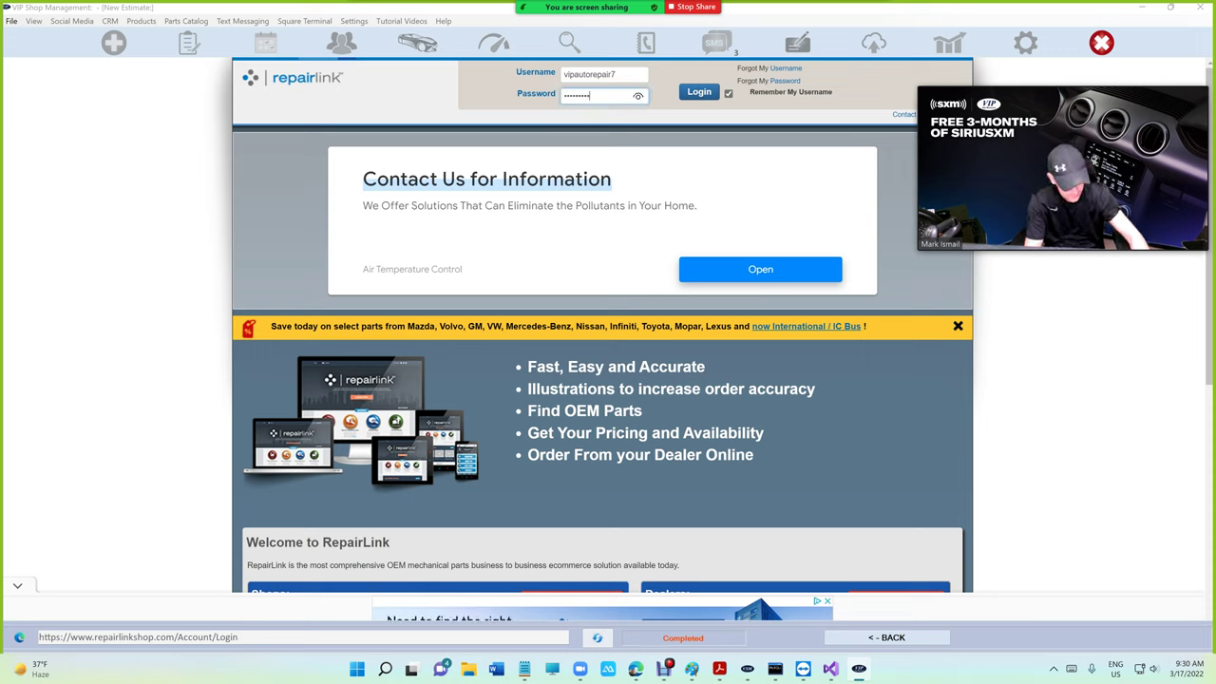
click(700, 92)
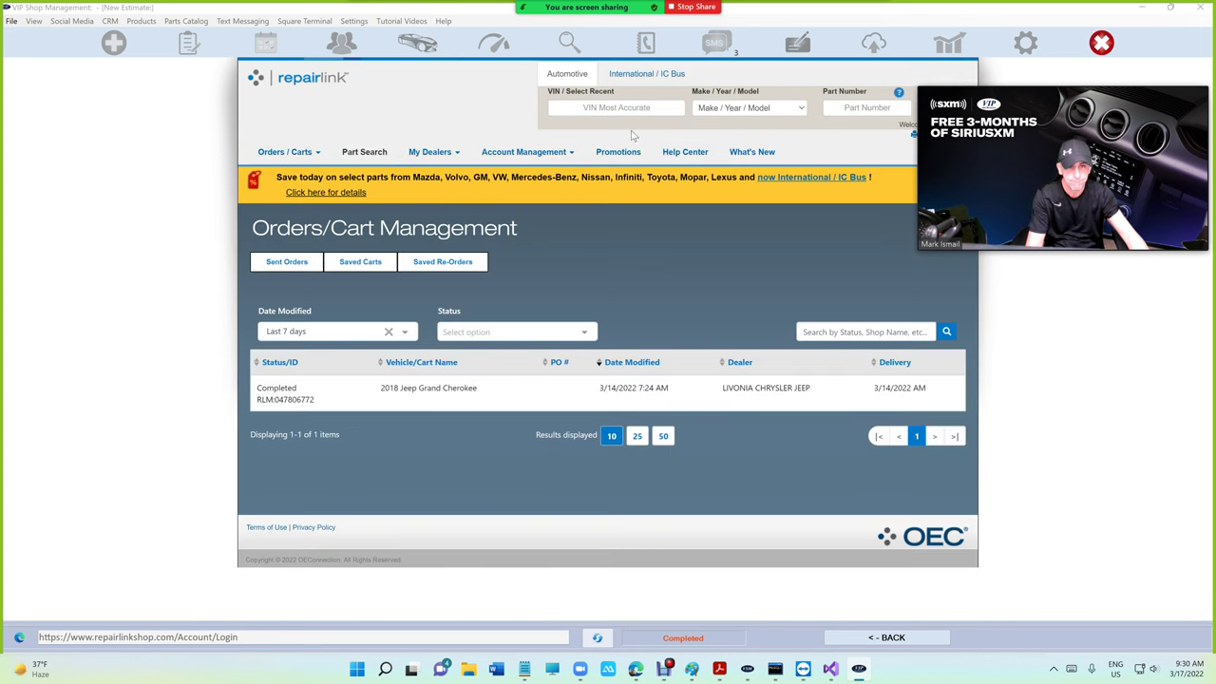
Load the 2018 Jeep Grand Cherokee listed after the 2006 Kia Sedona in the recent VINs and open its Brakes, Front illustration
click(616, 107)
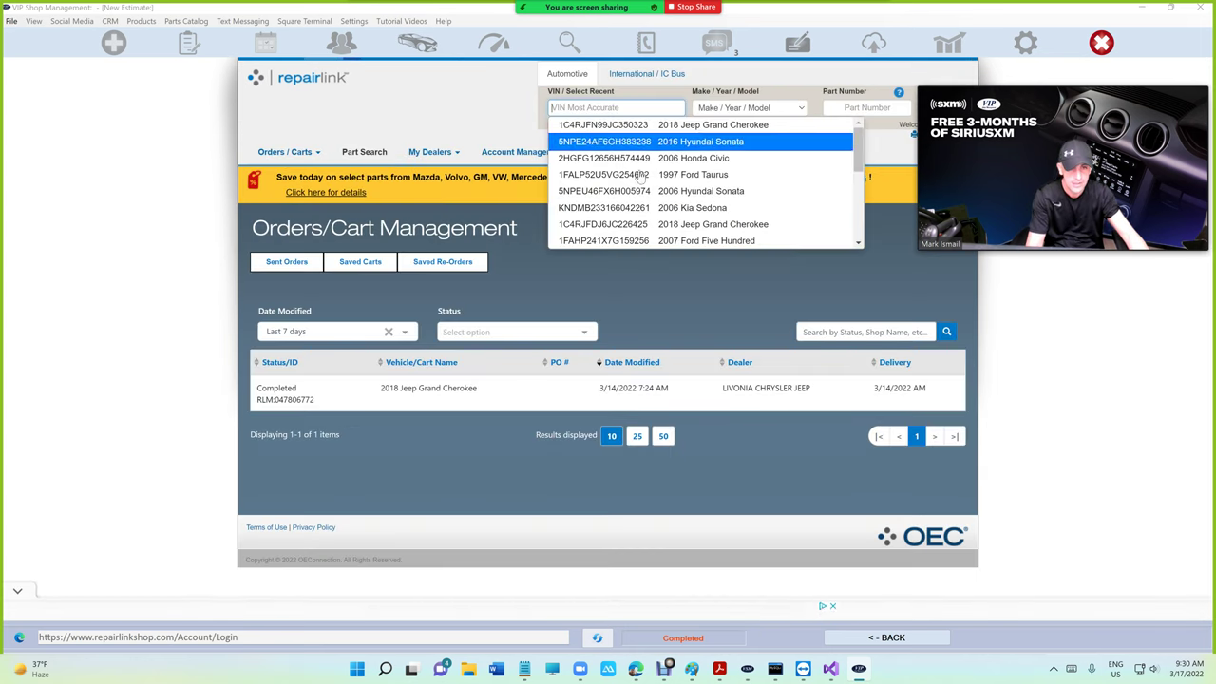
click(644, 224)
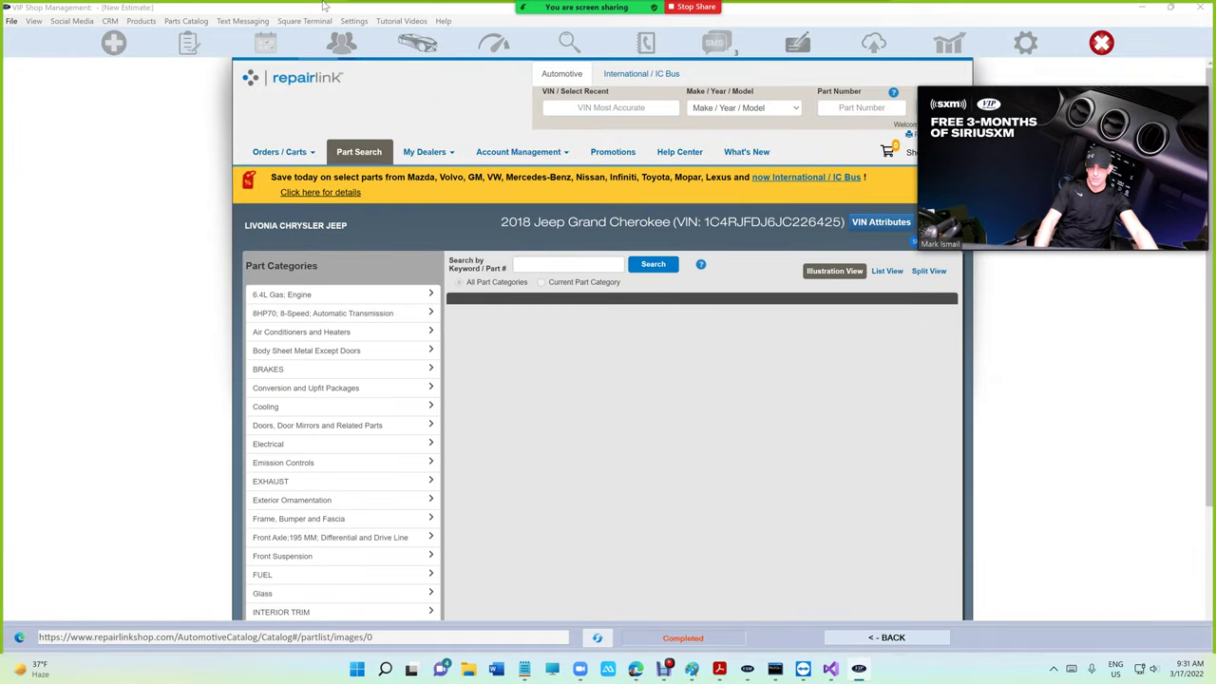
click(312, 372)
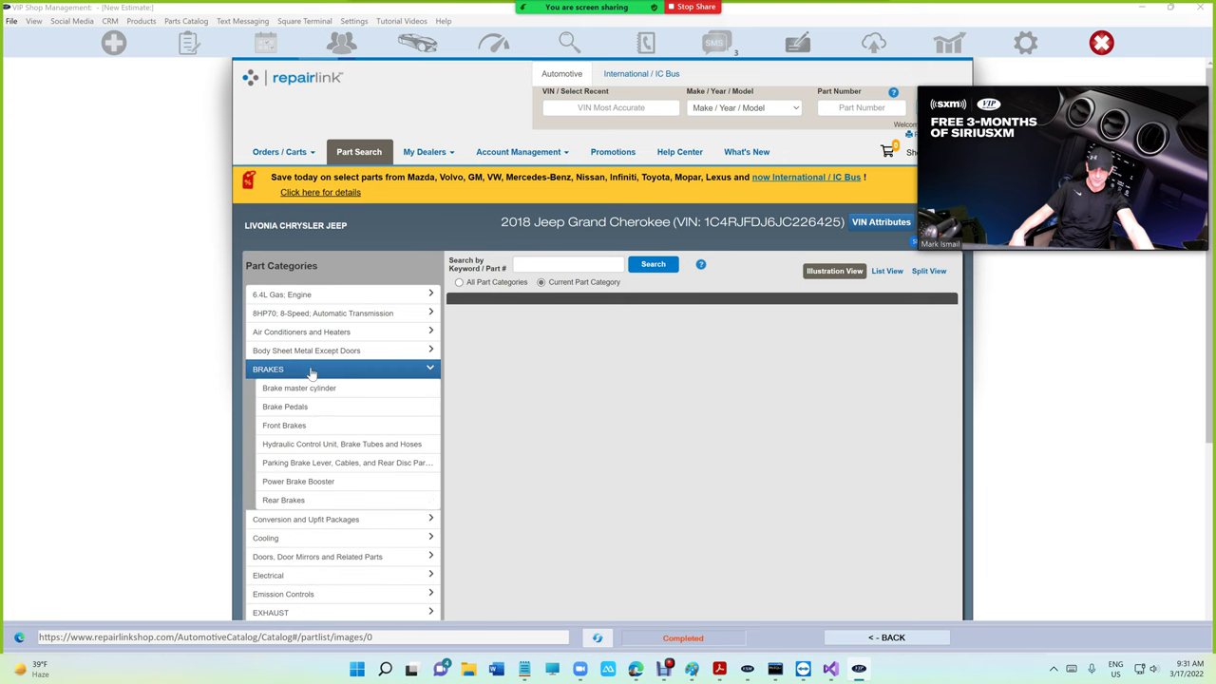
click(312, 427)
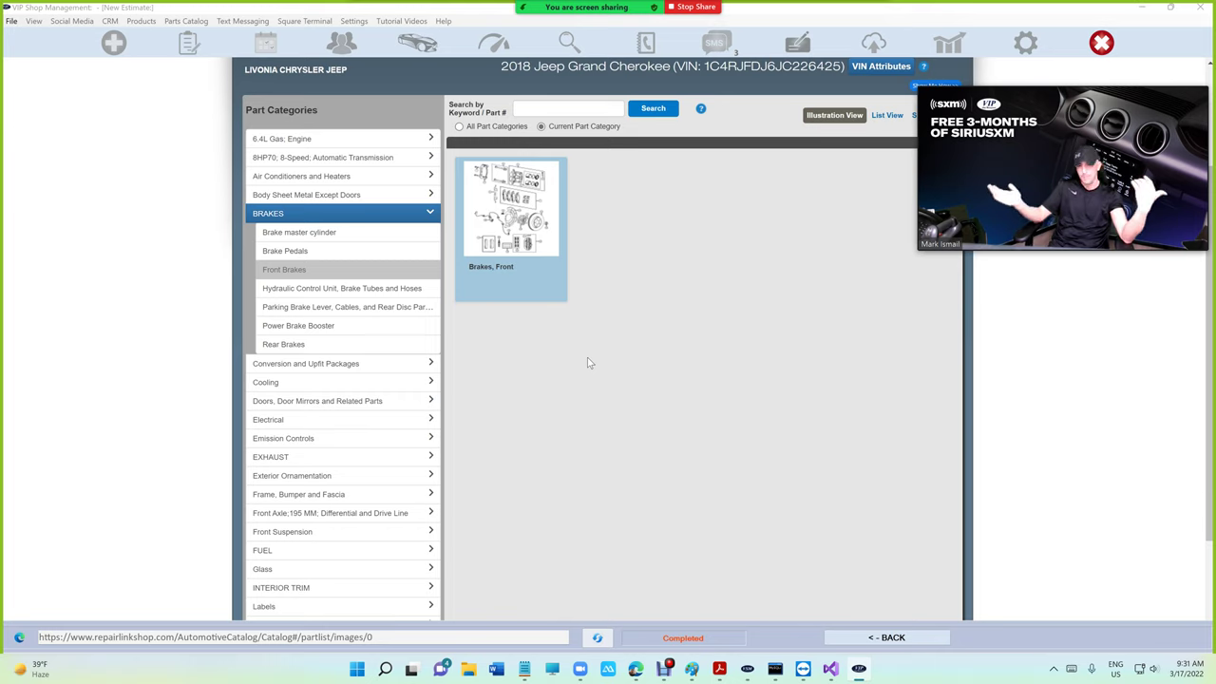
click(525, 202)
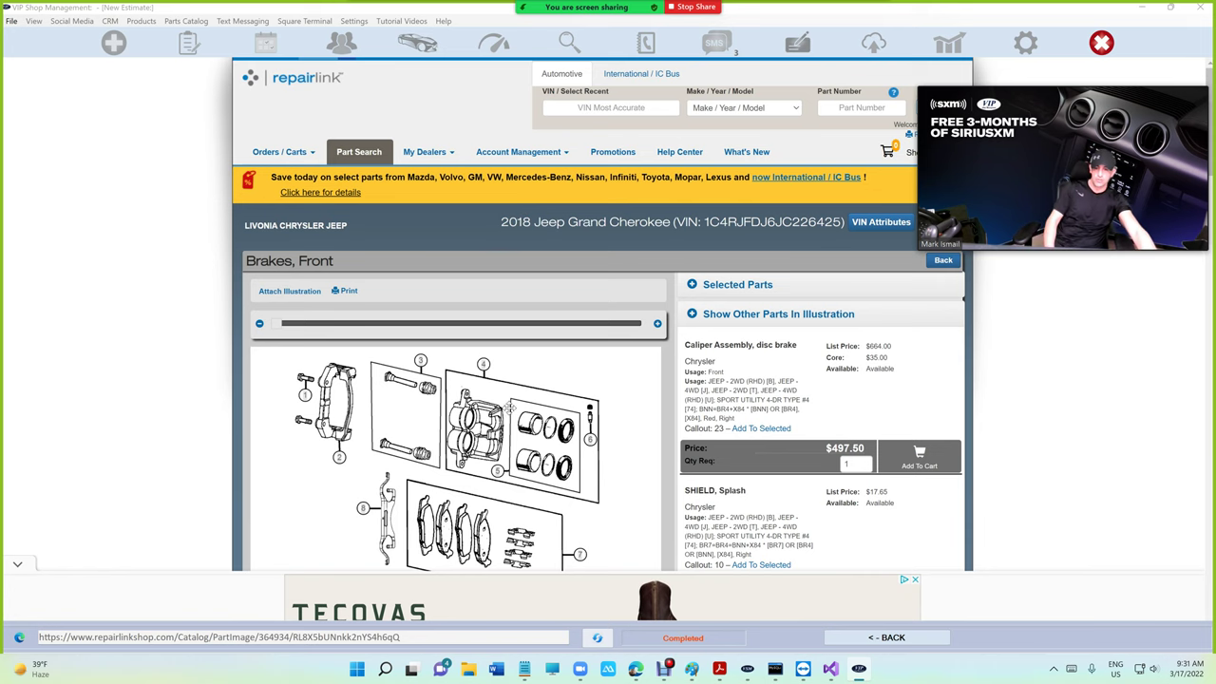
Select the splash shield, callout 10, in the Brakes, Front illustration and review its part listings
scroll(505, 368, down, 4)
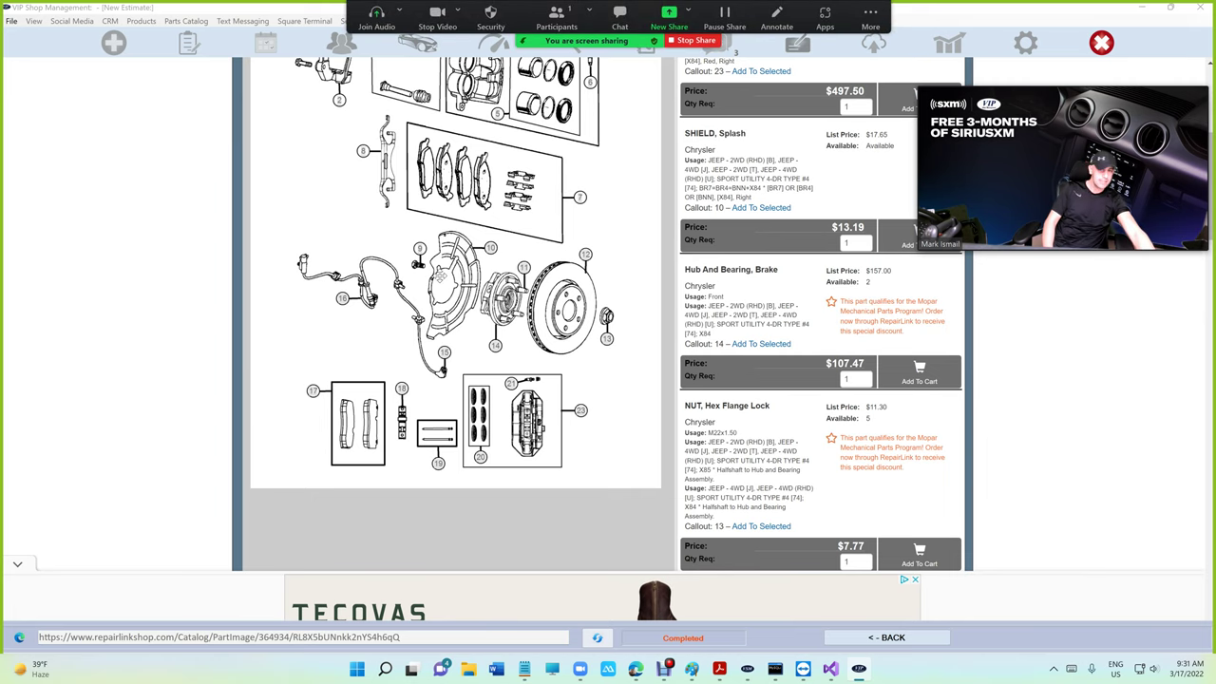
click(492, 250)
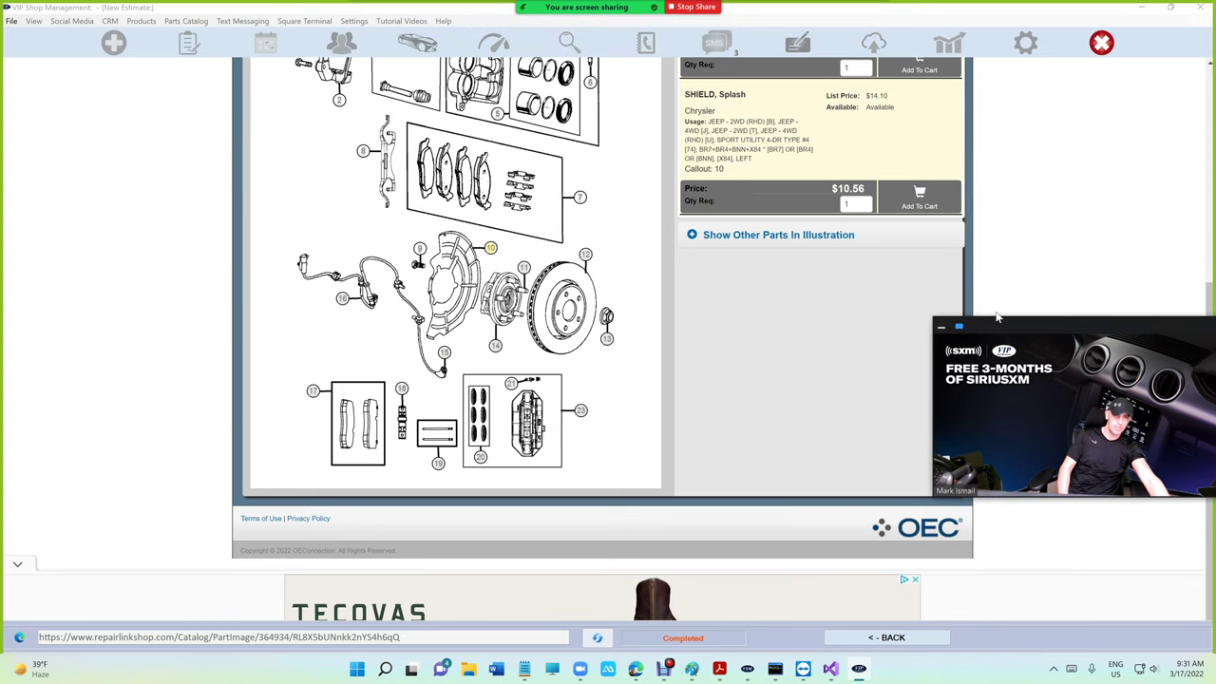
scroll(939, 297, up, 1)
scroll(798, 265, up, 2)
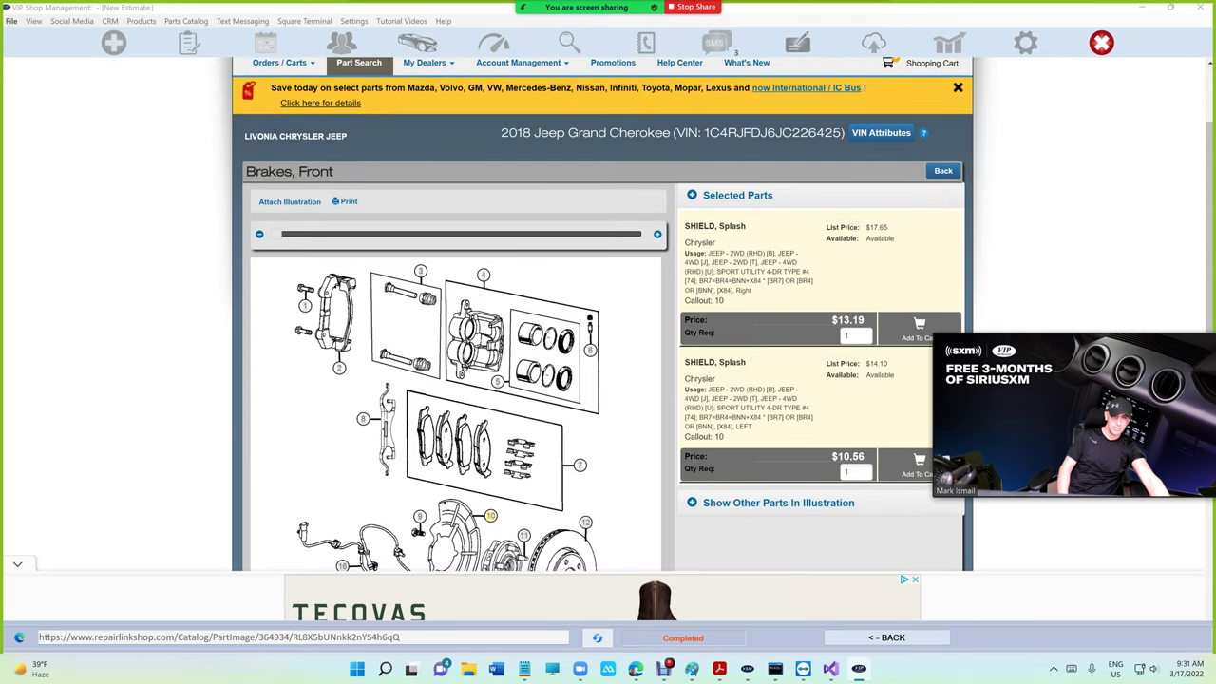
scroll(813, 249, down, 1)
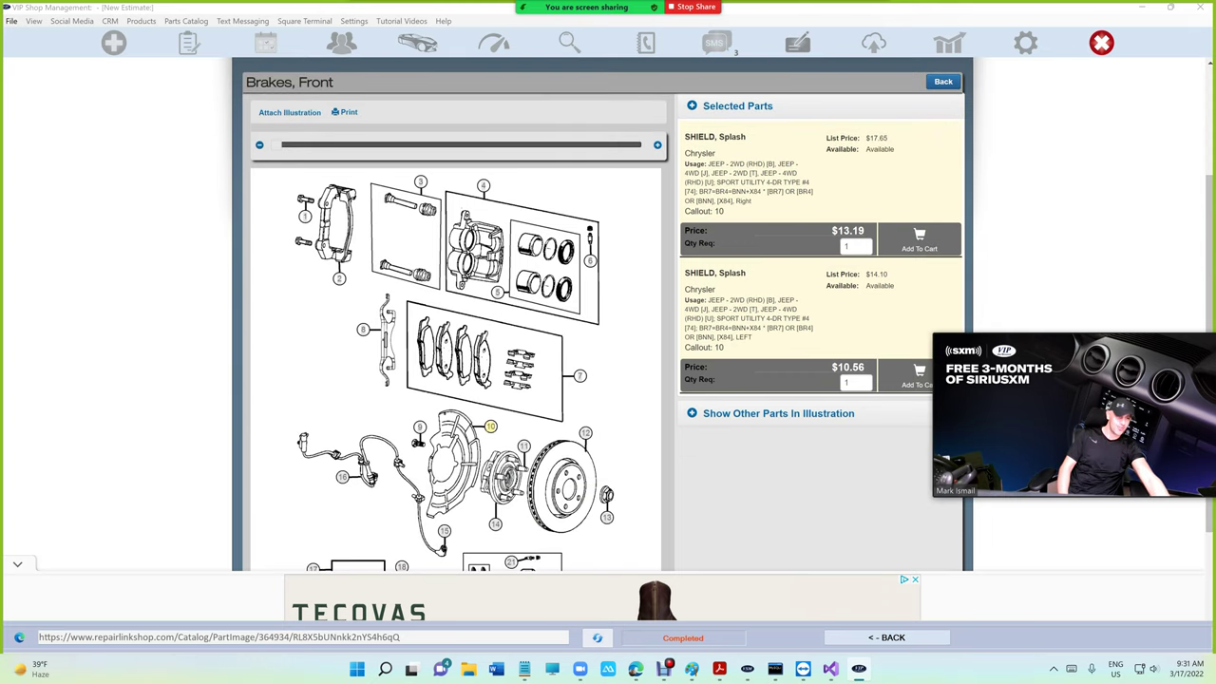
drag(1089, 414, 1039, 313)
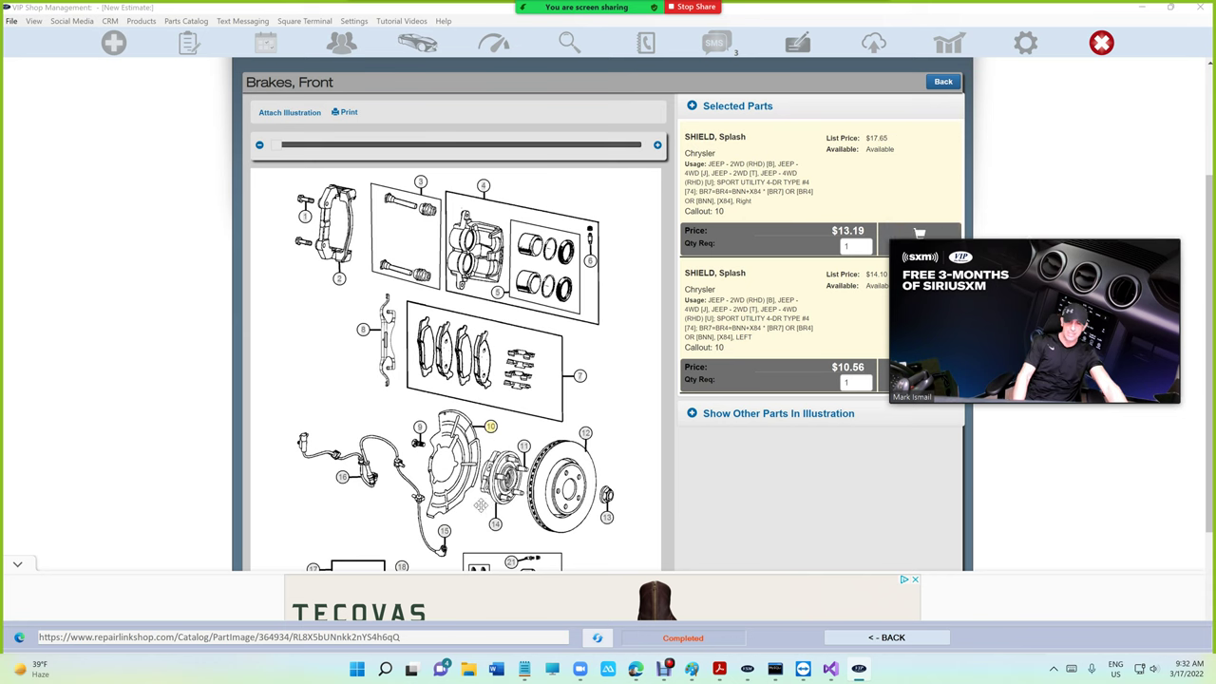
Add the brake hub and bearing, callout 14 in the illustration, to the selected parts
scroll(513, 428, up, 2)
scroll(513, 432, down, 2)
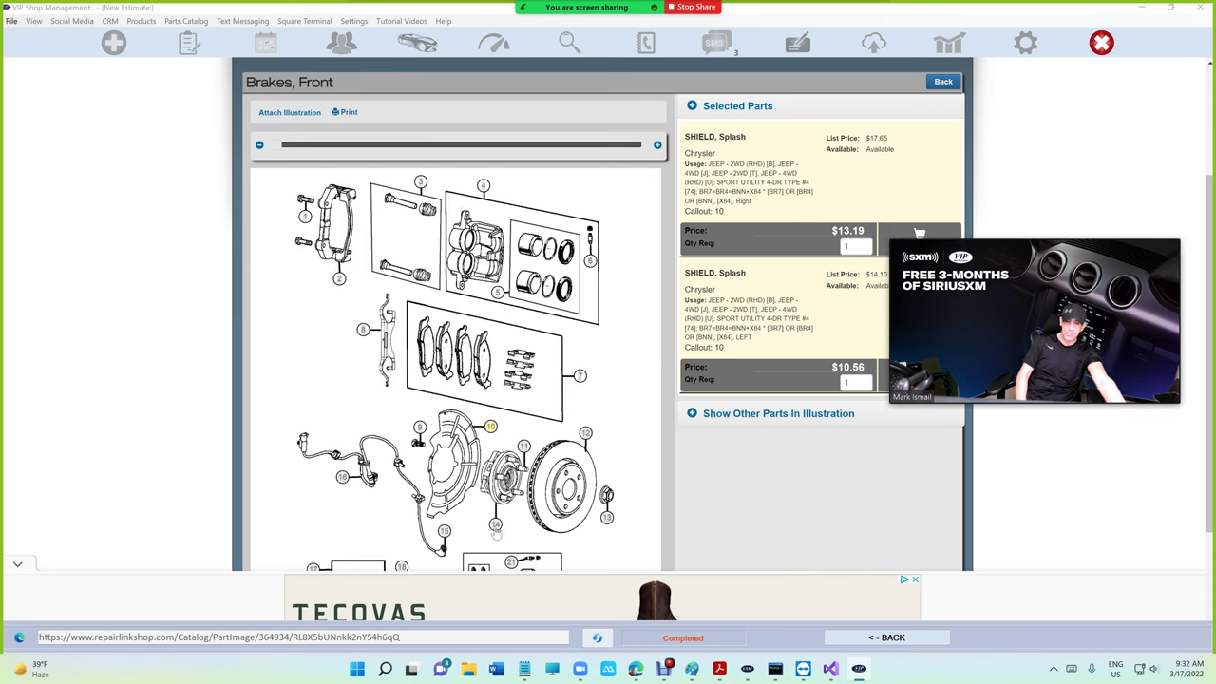
click(495, 526)
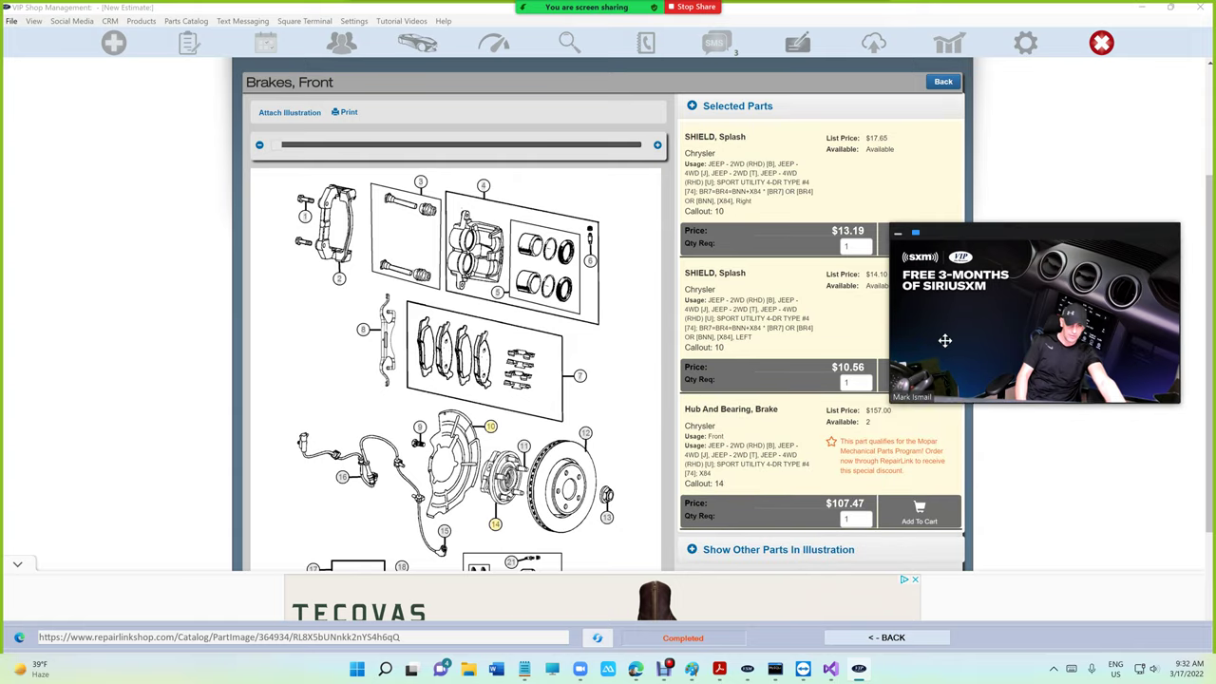
drag(944, 343, 960, 289)
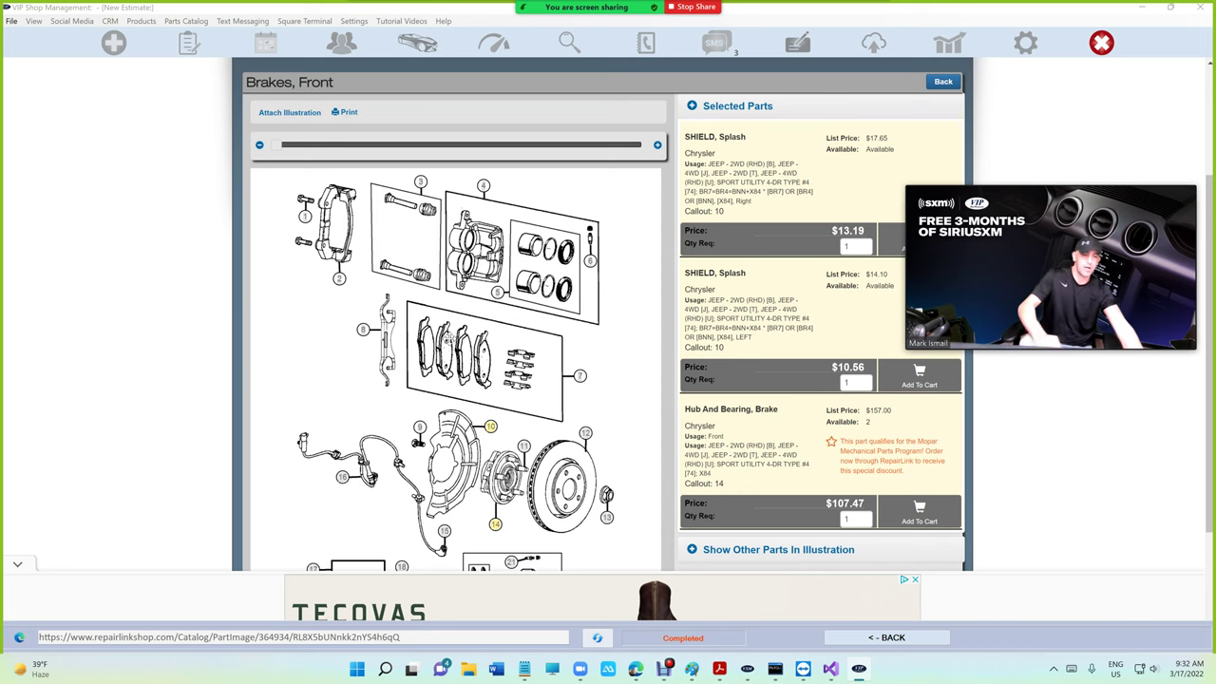
scroll(612, 324, up, 3)
scroll(617, 314, down, 3)
scroll(1091, 418, up, 2)
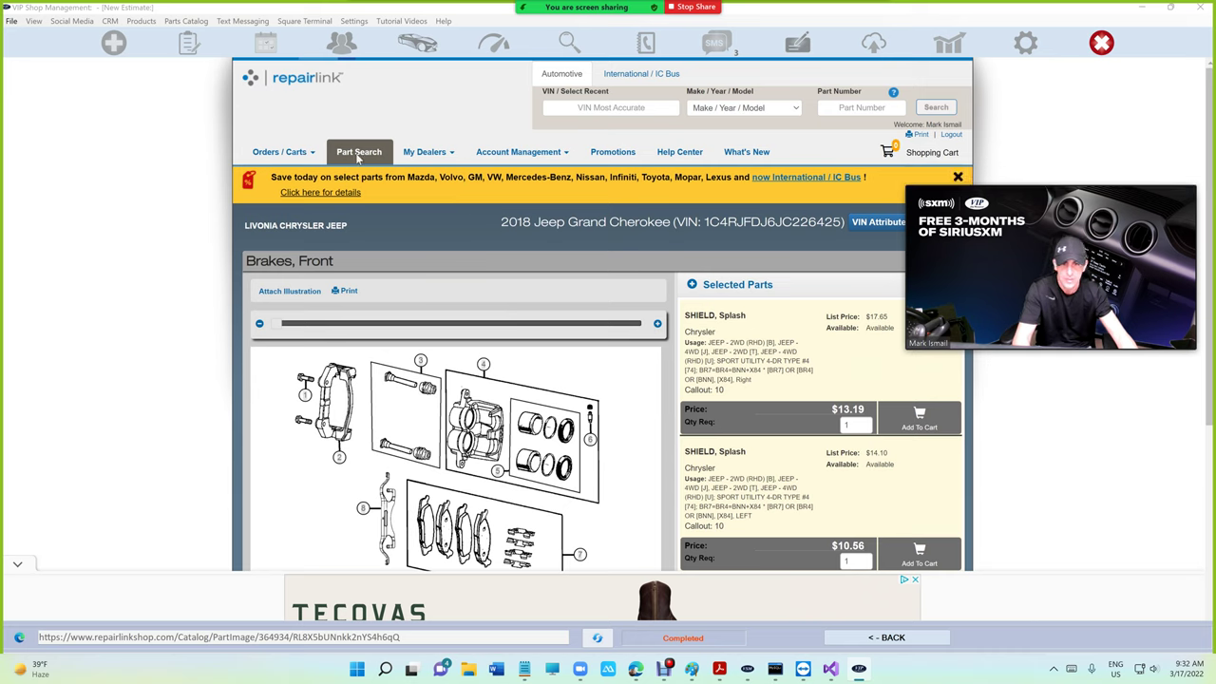
click(277, 160)
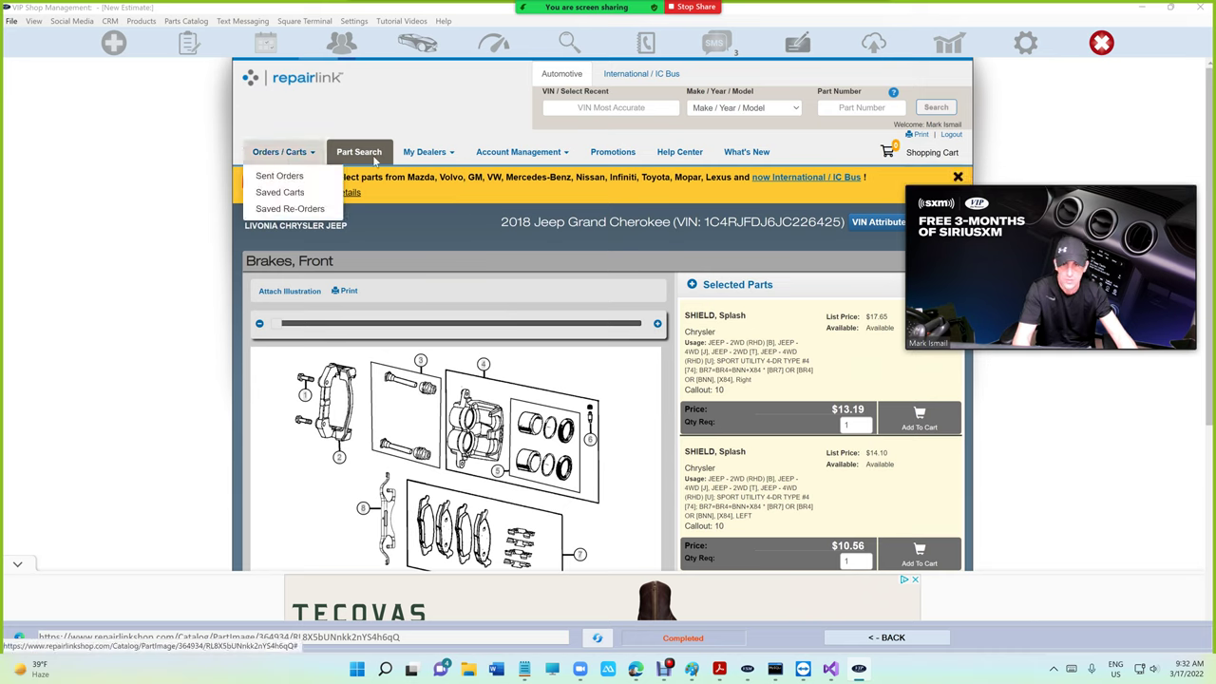
mouse_move(975, 238)
drag(975, 237, 986, 319)
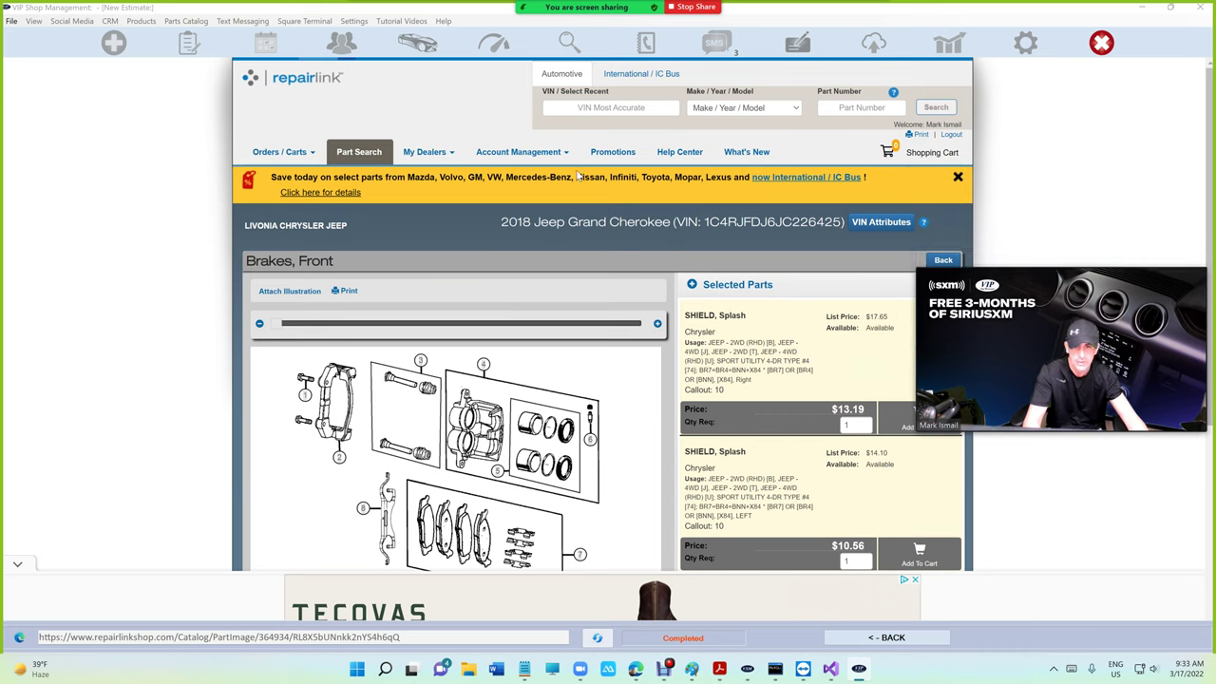
mouse_move(292, 157)
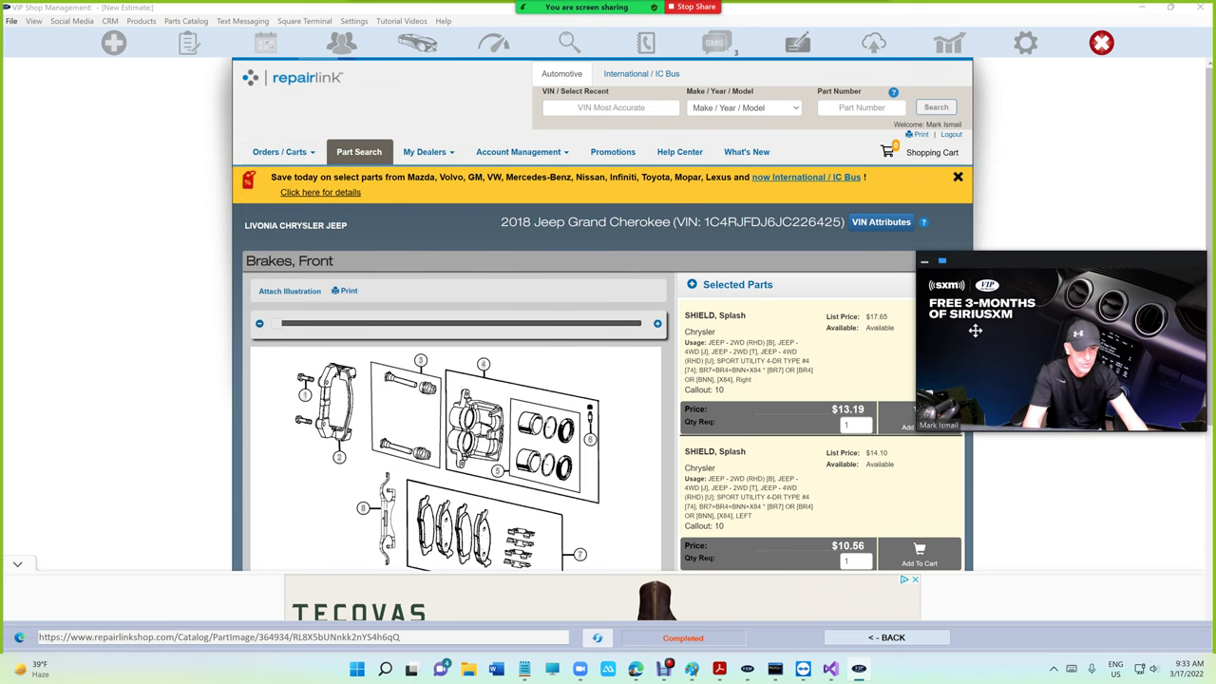
drag(971, 325, 975, 372)
Return to the part categories and search the vehicle's catalog for "bumper"
click(943, 260)
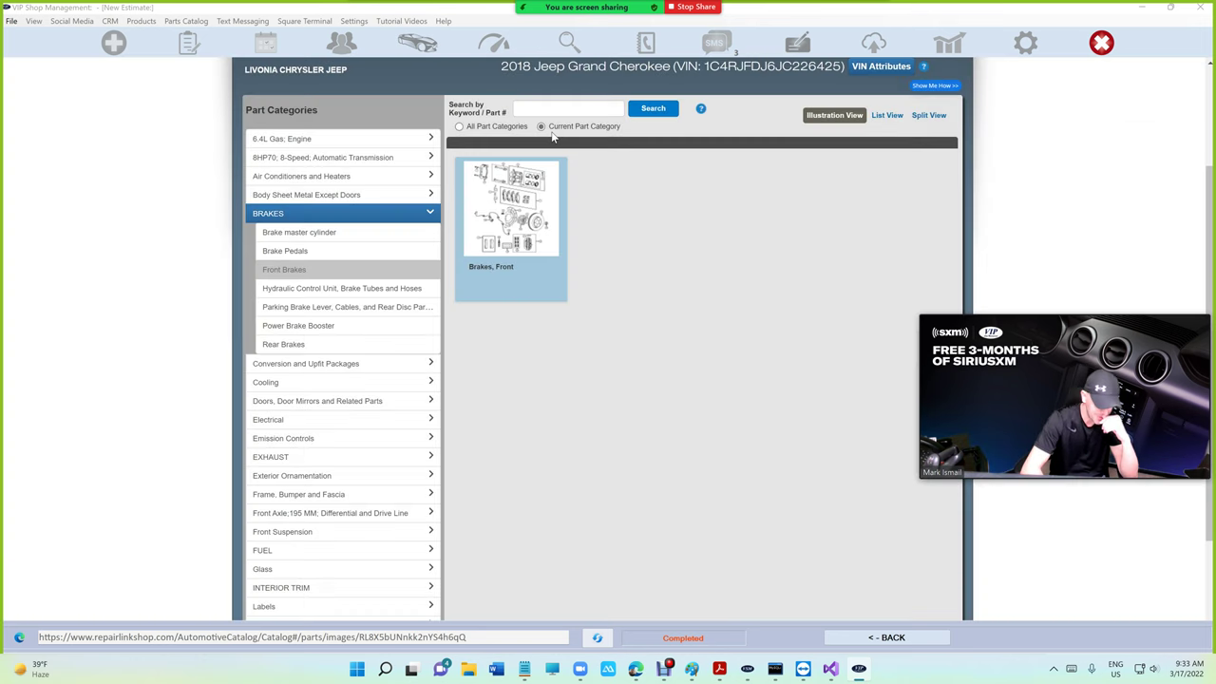
click(569, 108)
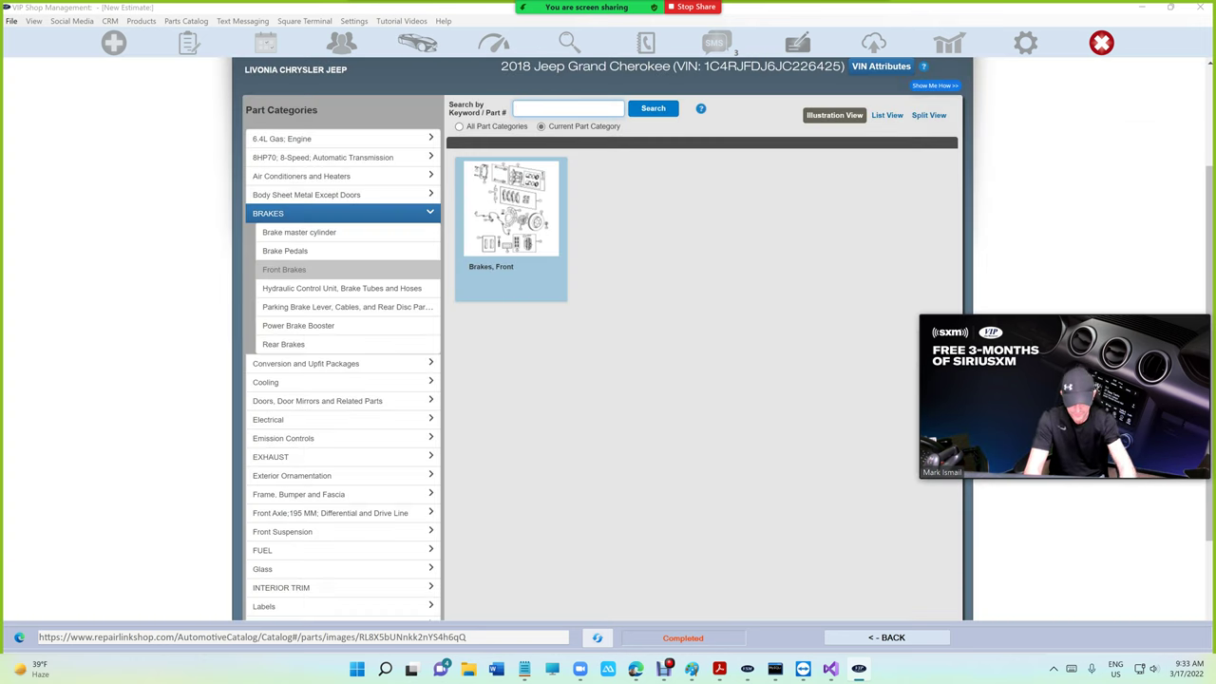
text(bumper)
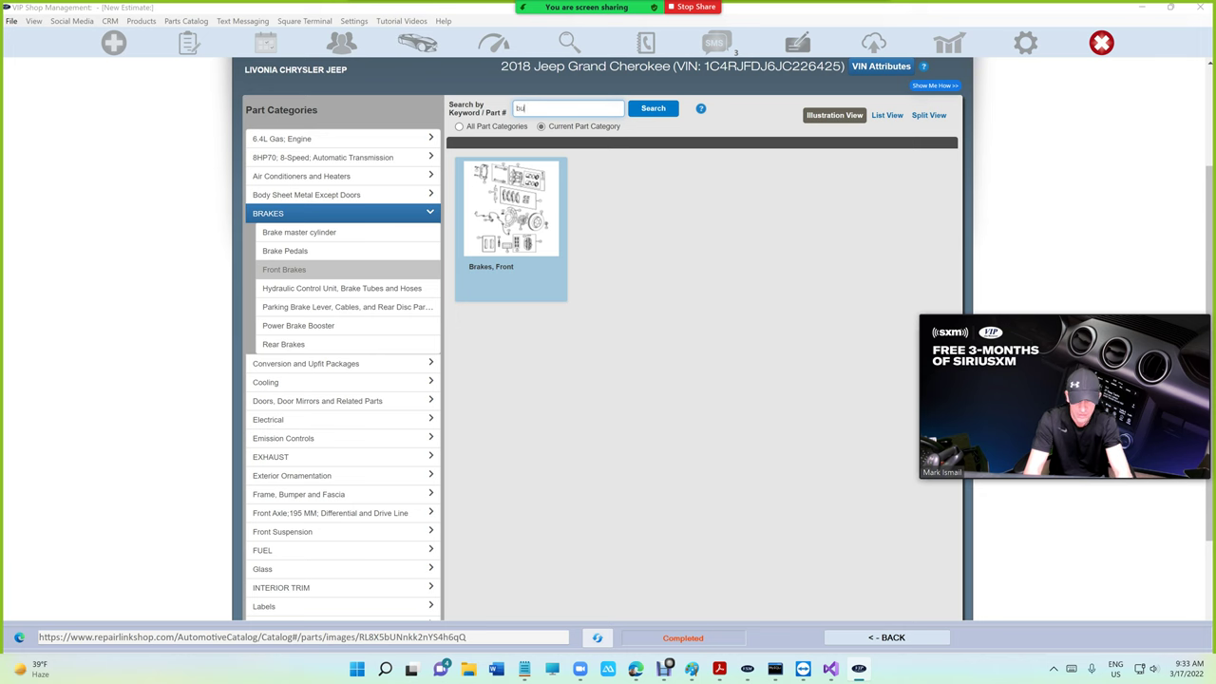
key(Return)
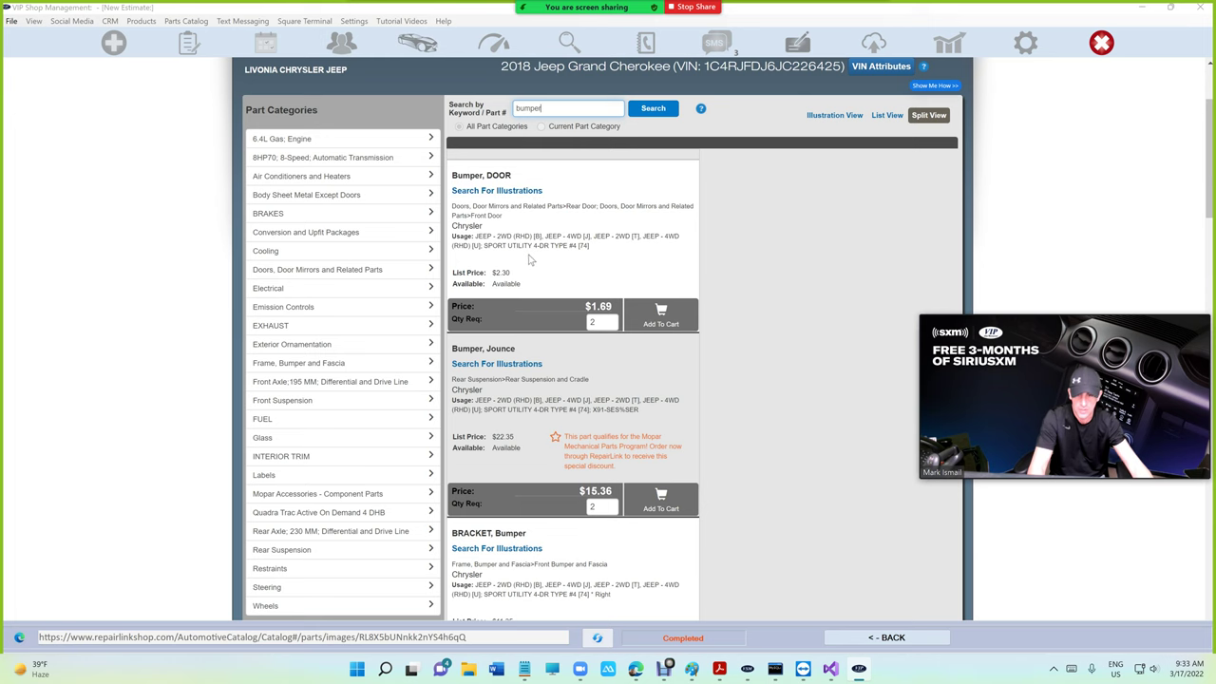
Check which illustrations are offered for the door bumper and jounce bumper results
scroll(533, 268, down, 1)
scroll(533, 269, up, 1)
click(513, 196)
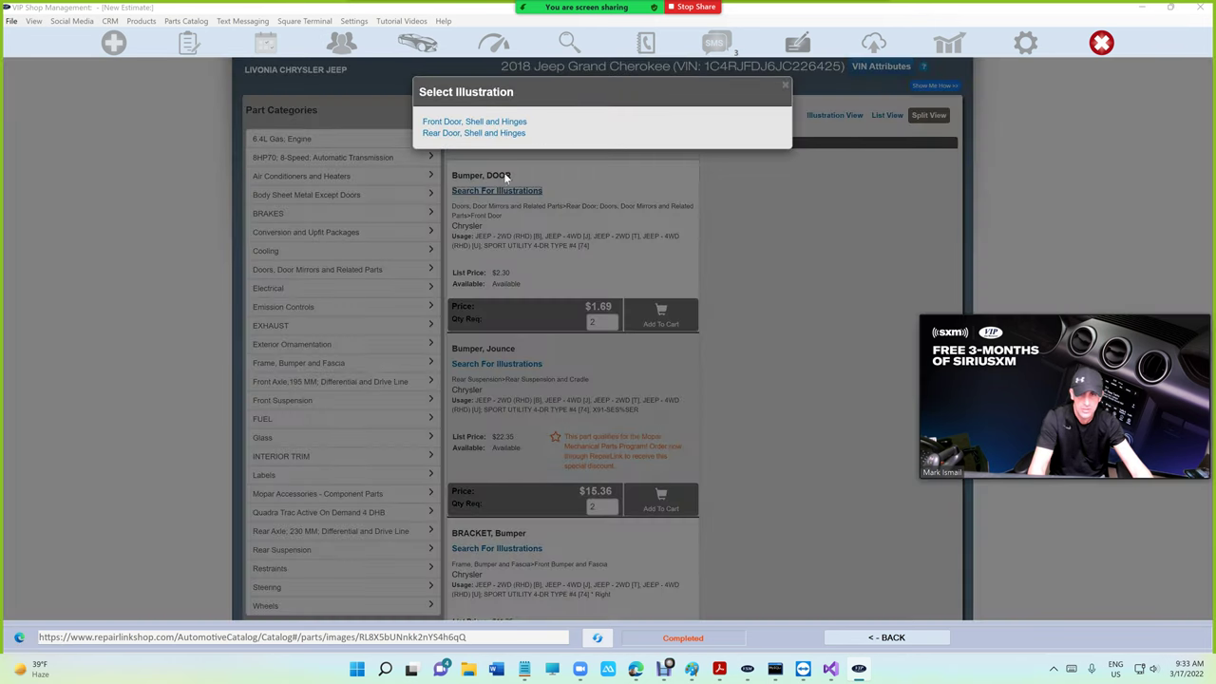
click(786, 88)
scroll(513, 195, down, 3)
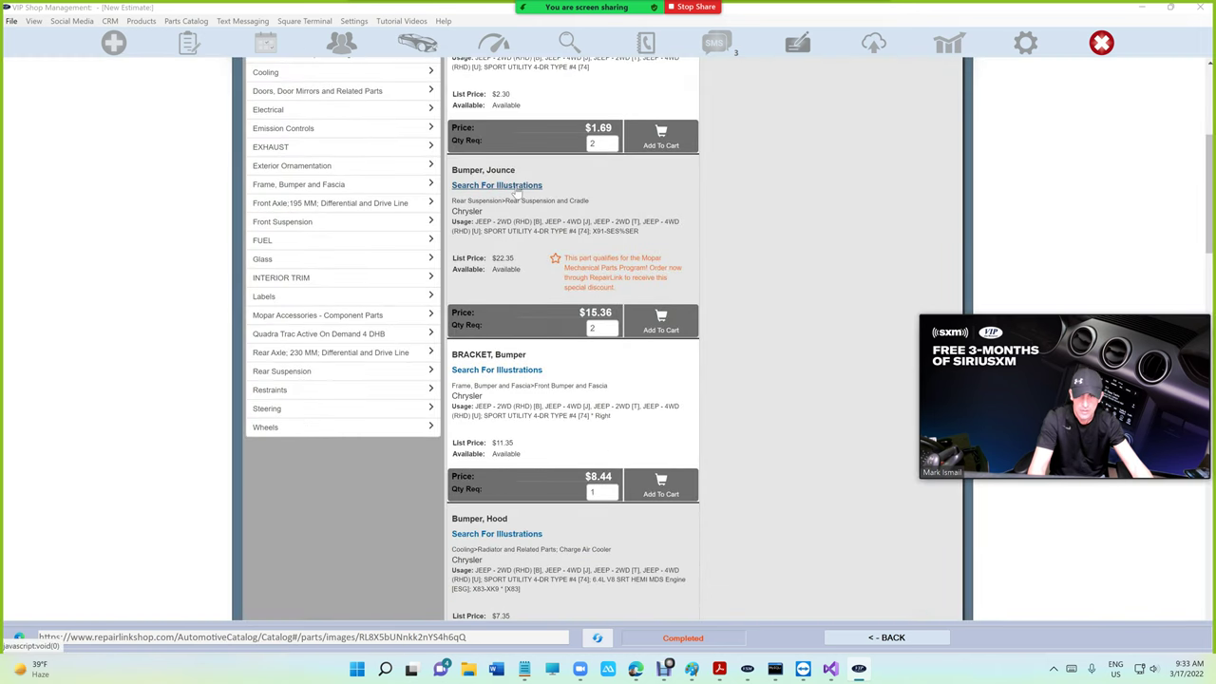
click(516, 190)
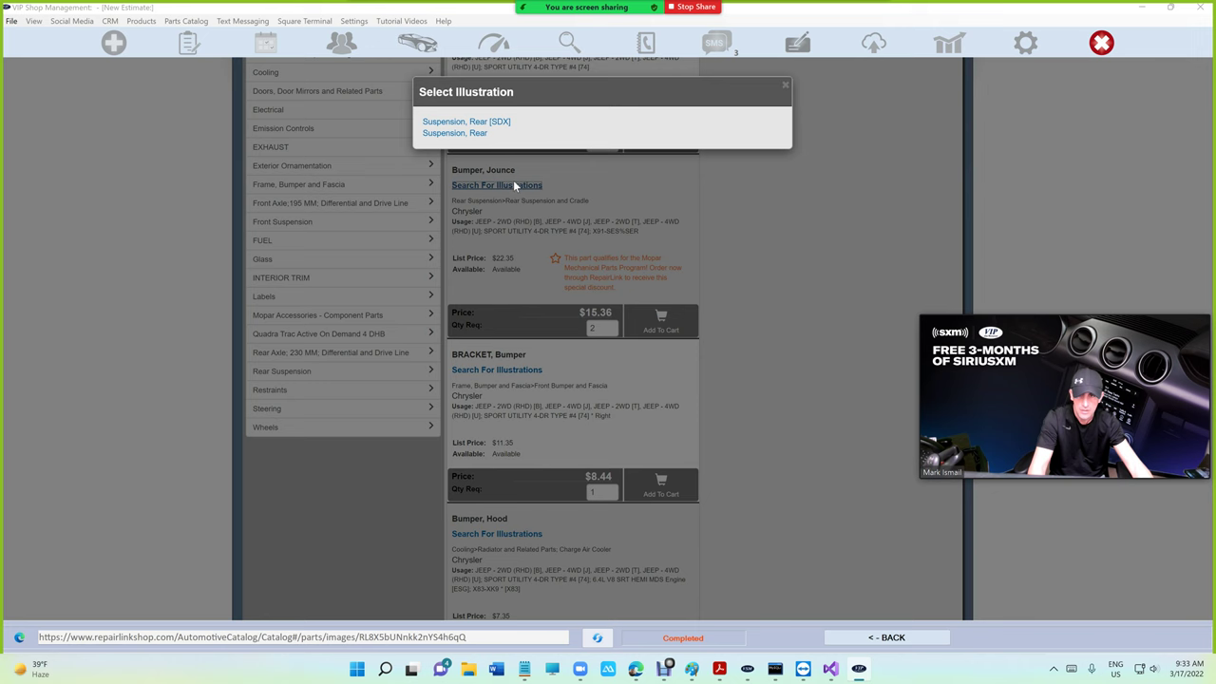
click(785, 88)
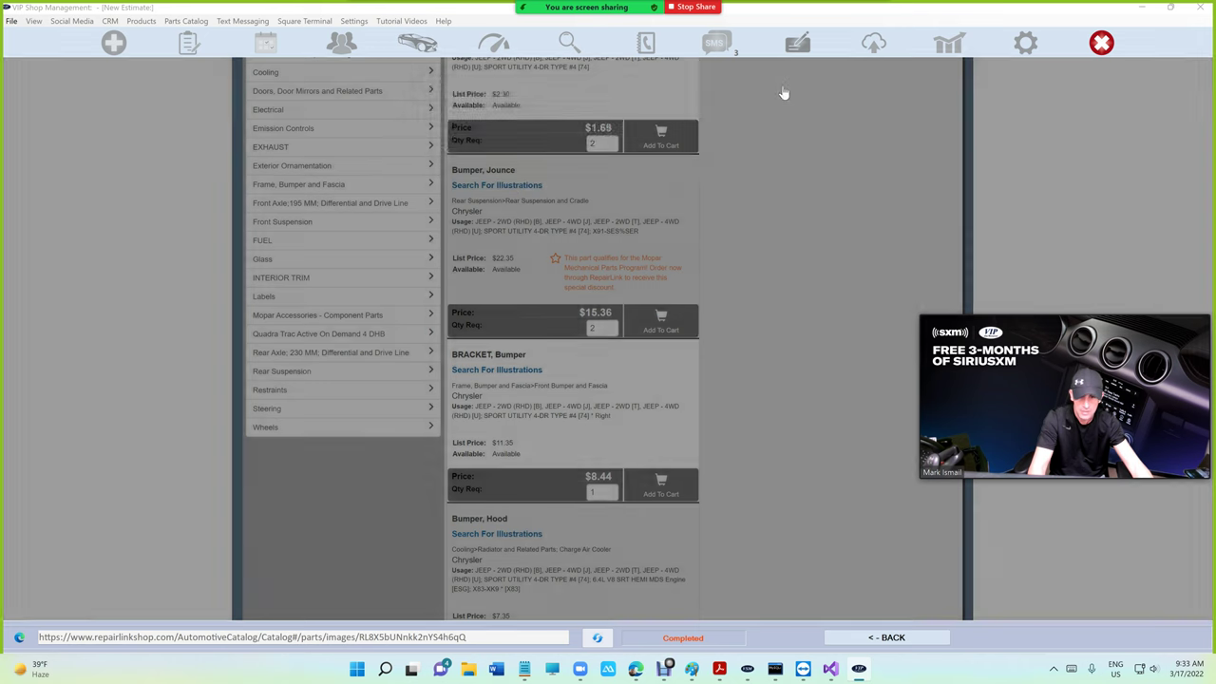
Refine the part keyword search to "bumper cover"
scroll(729, 124, up, 6)
click(558, 197)
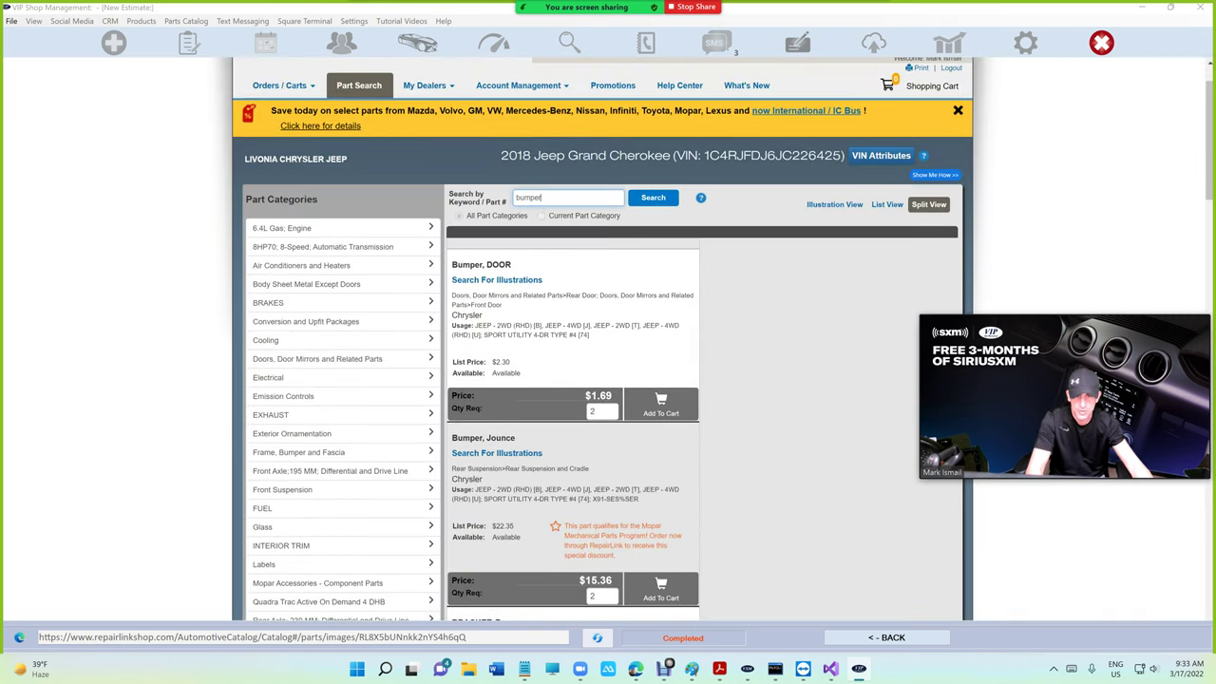
text(cov)
key(Return)
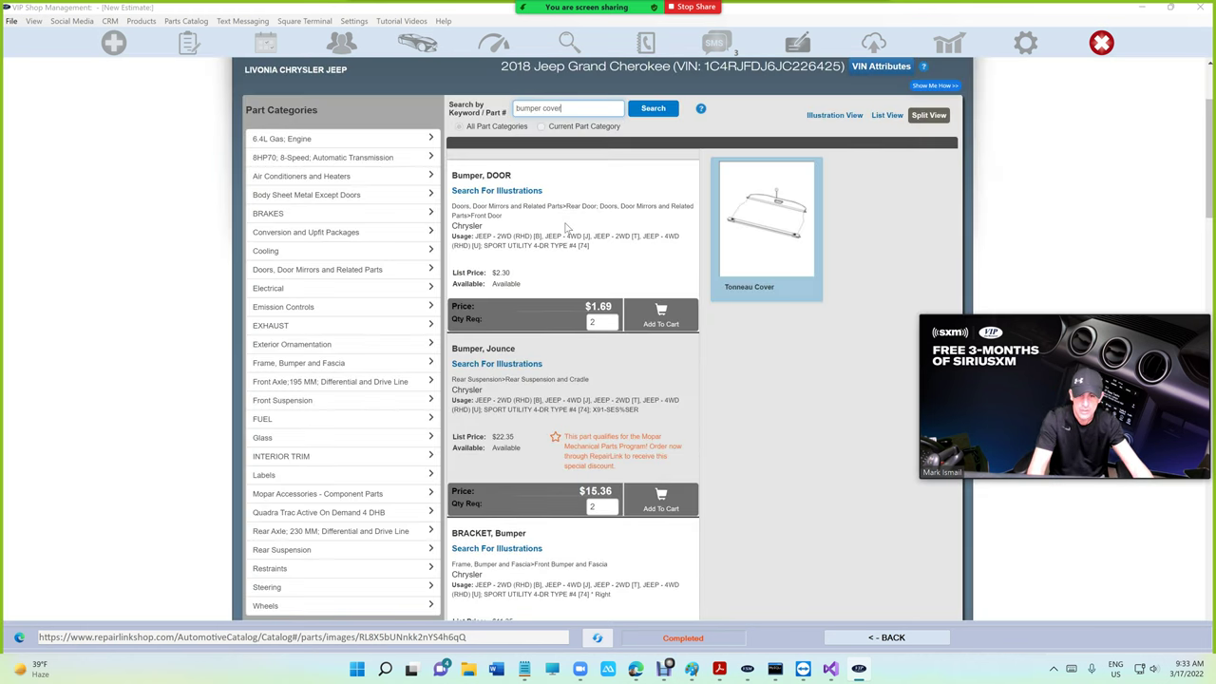
Open the "Fascia, Front - SRT&Trackhawk" illustration for the right bumper bracket and view its exploded diagram
scroll(566, 228, down, 3)
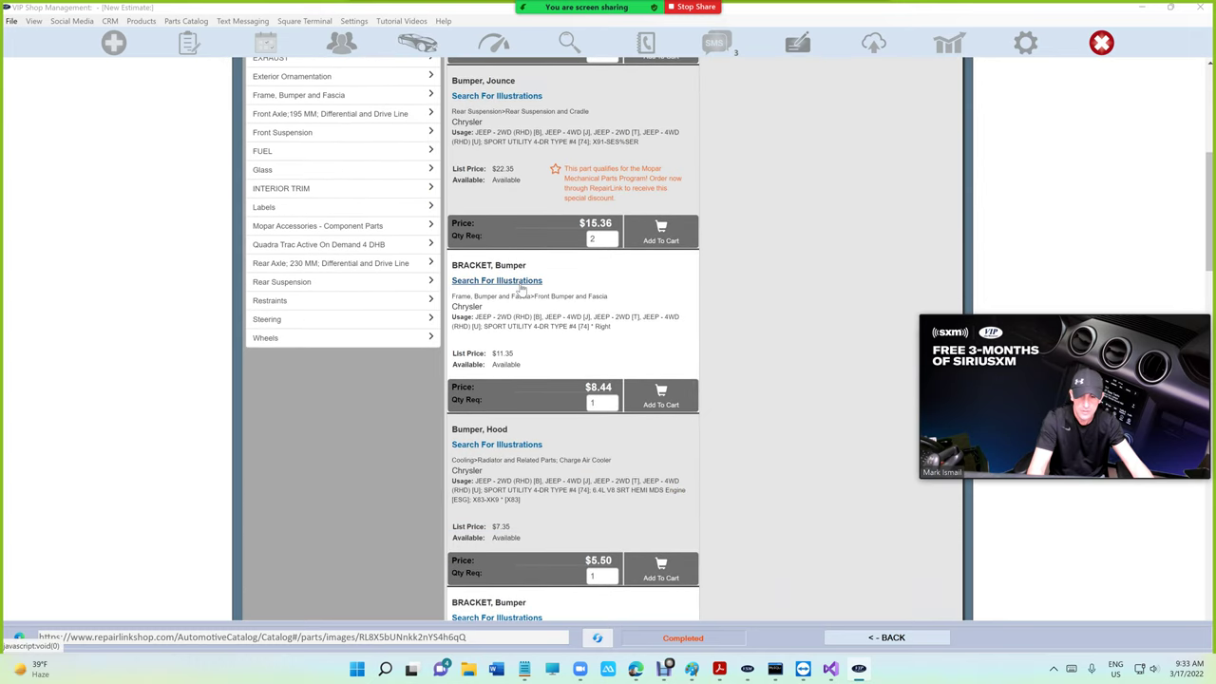
click(520, 283)
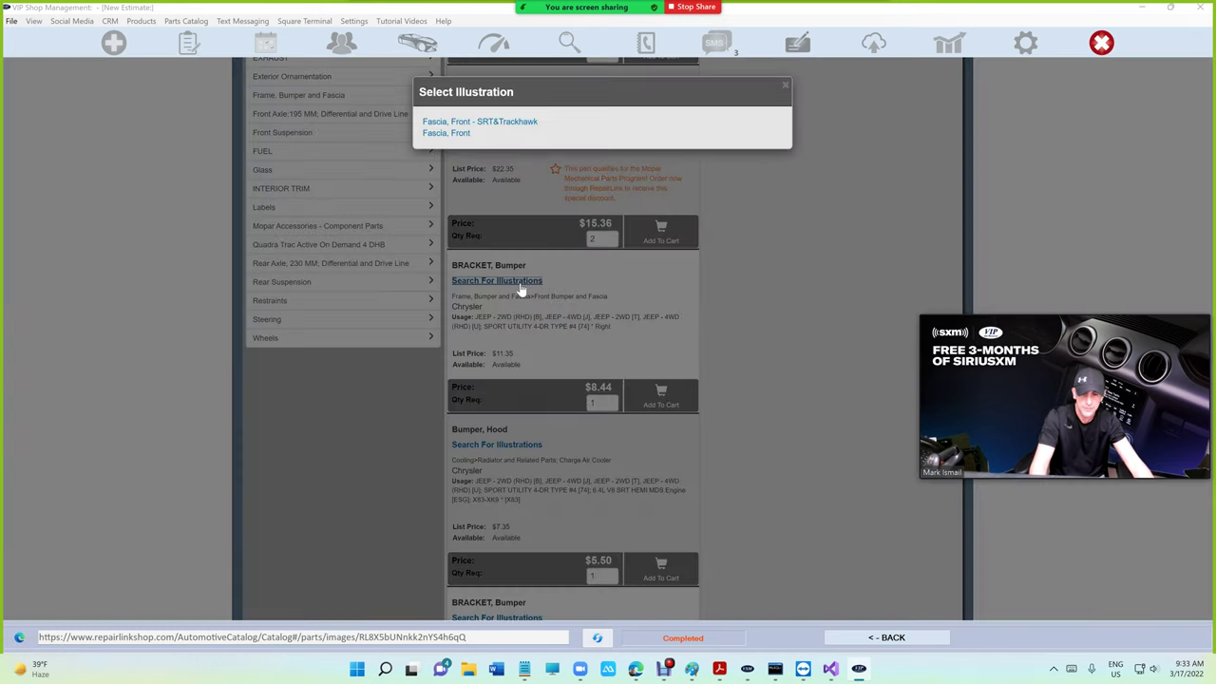
click(493, 124)
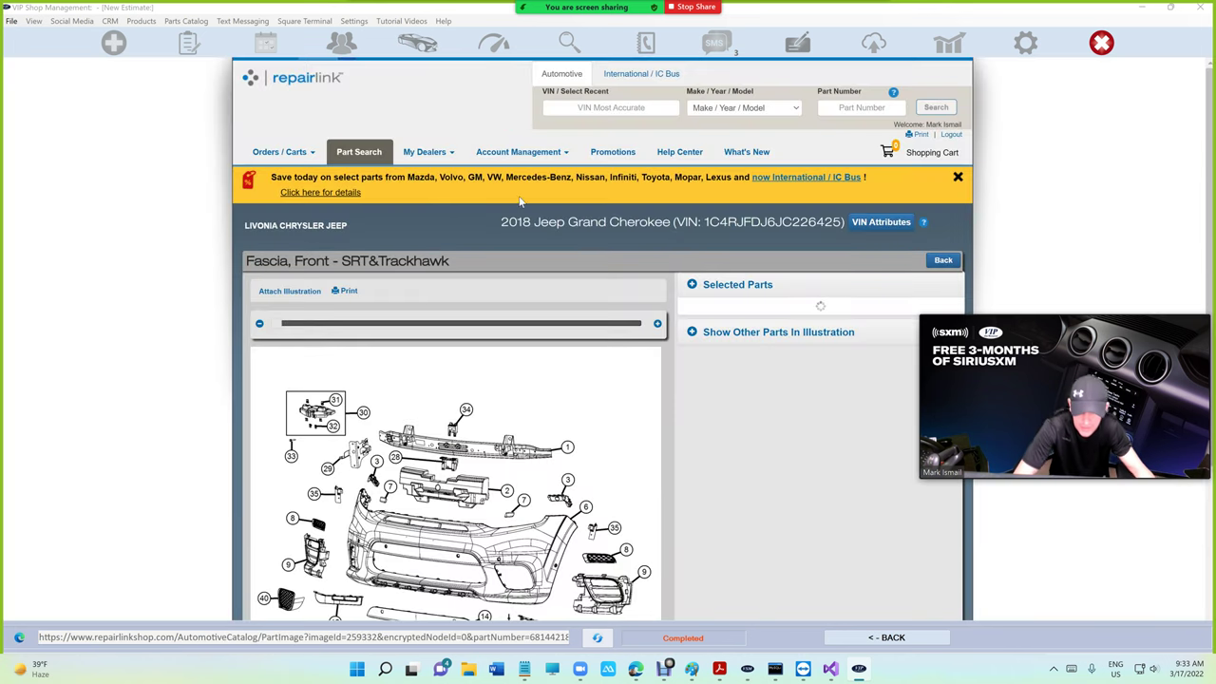
scroll(521, 202, down, 1)
scroll(773, 369, down, 1)
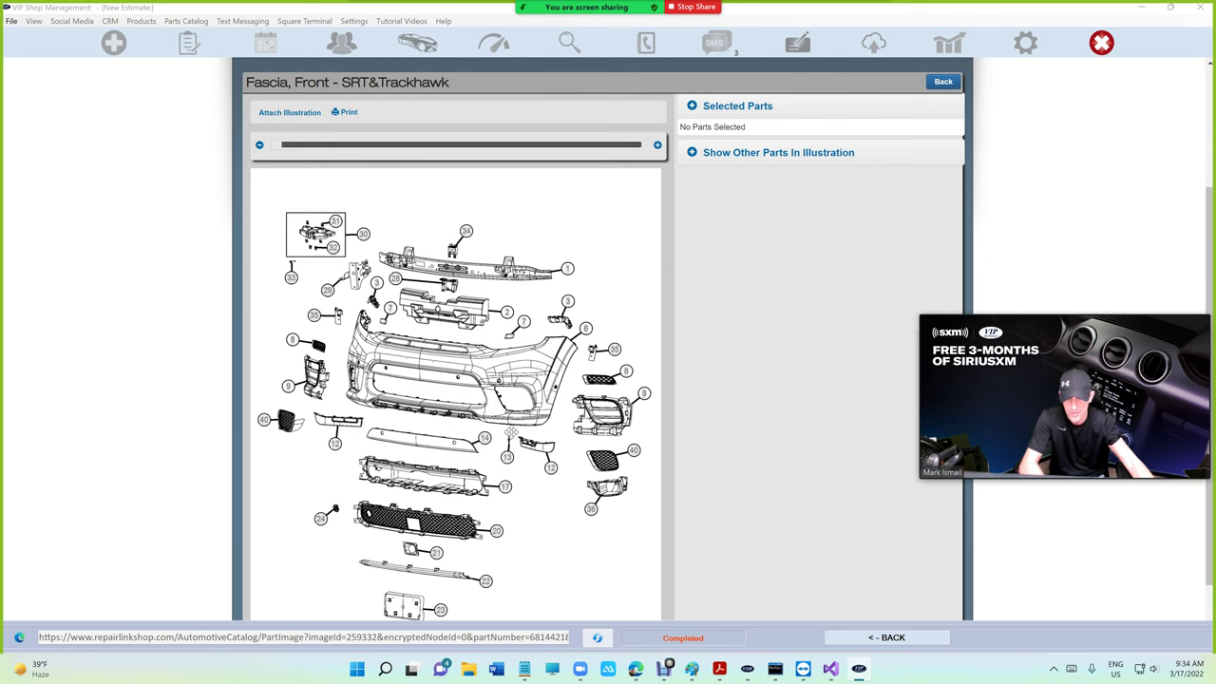
Select callouts 6, 22, 20, 17, 13 and 14 in the front fascia diagram to list their part details
click(582, 331)
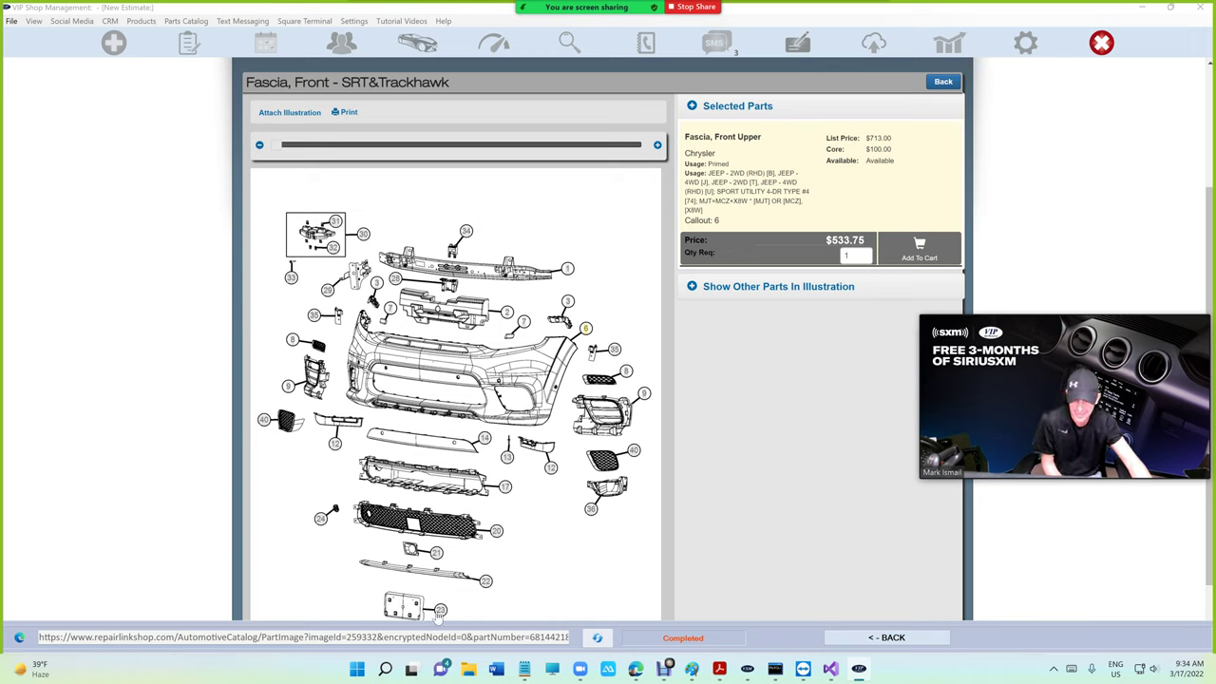
click(485, 581)
click(495, 531)
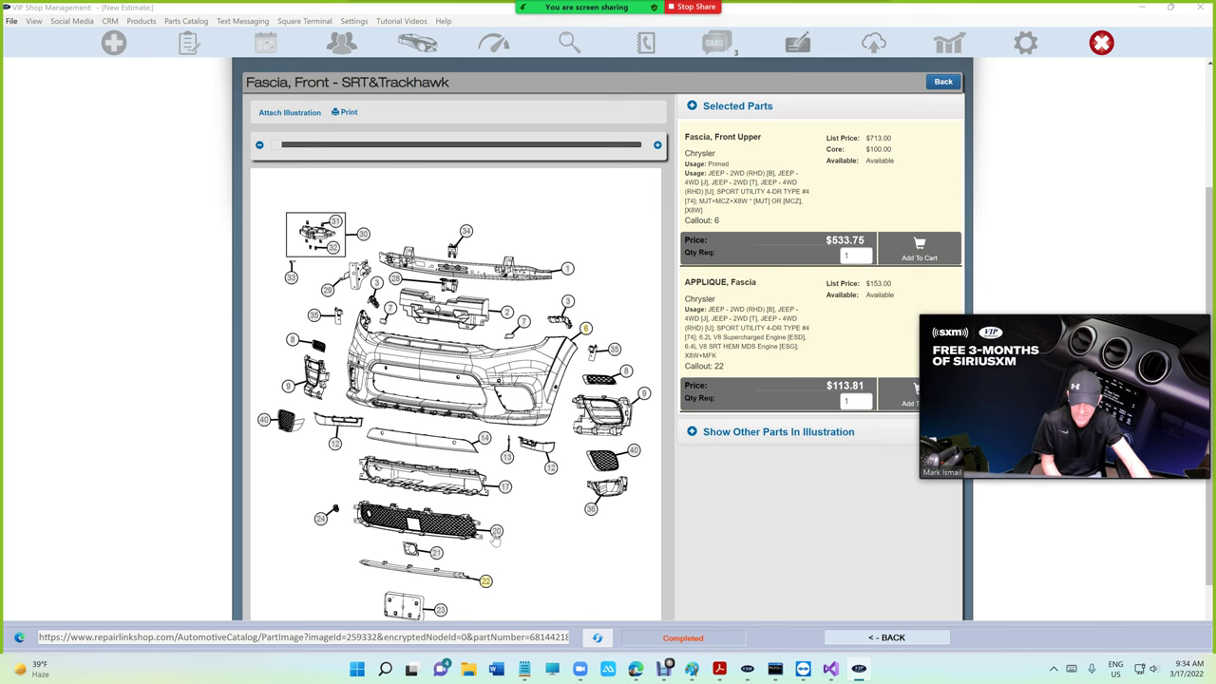
click(504, 486)
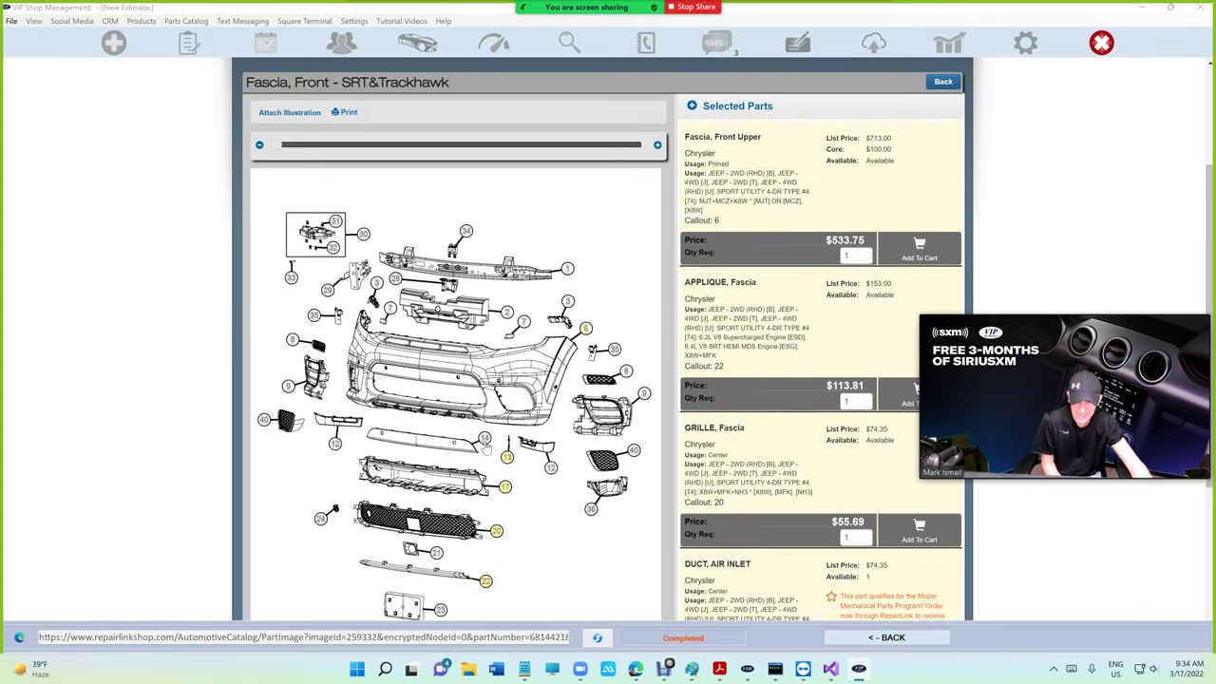
click(507, 457)
Review the prices, availability and required quantities of the selected front fascia parts
scroll(766, 312, down, 4)
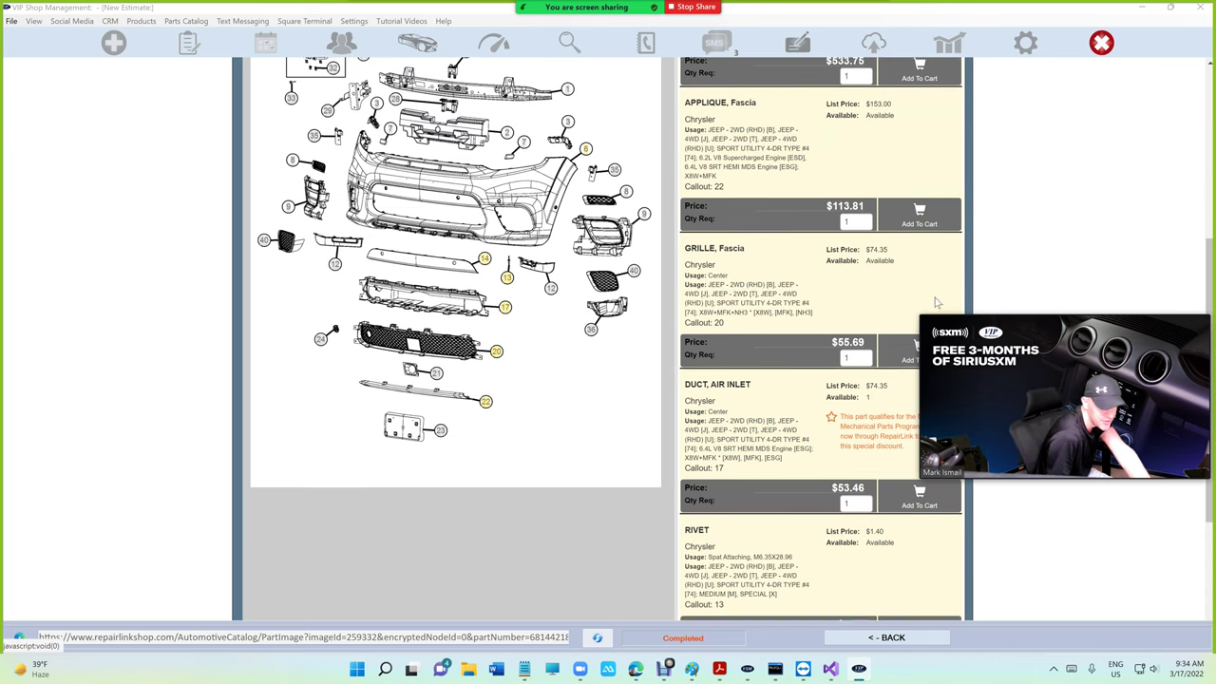
scroll(904, 475, down, 5)
scroll(823, 457, up, 10)
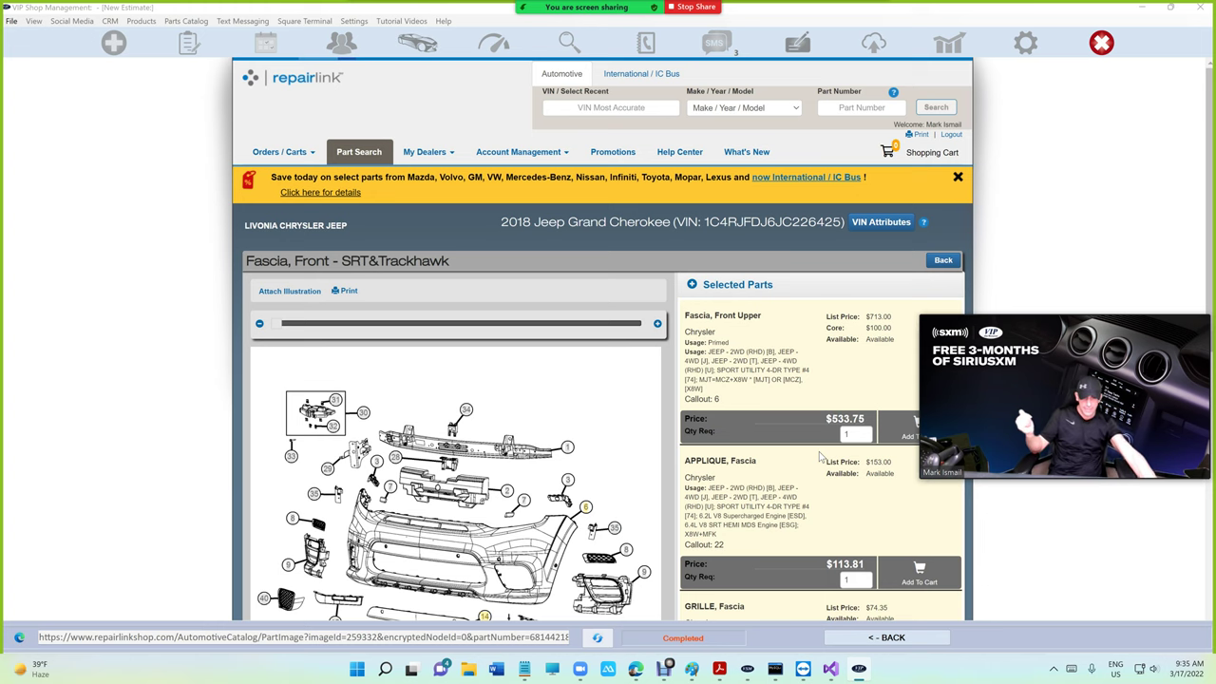
scroll(817, 446, down, 4)
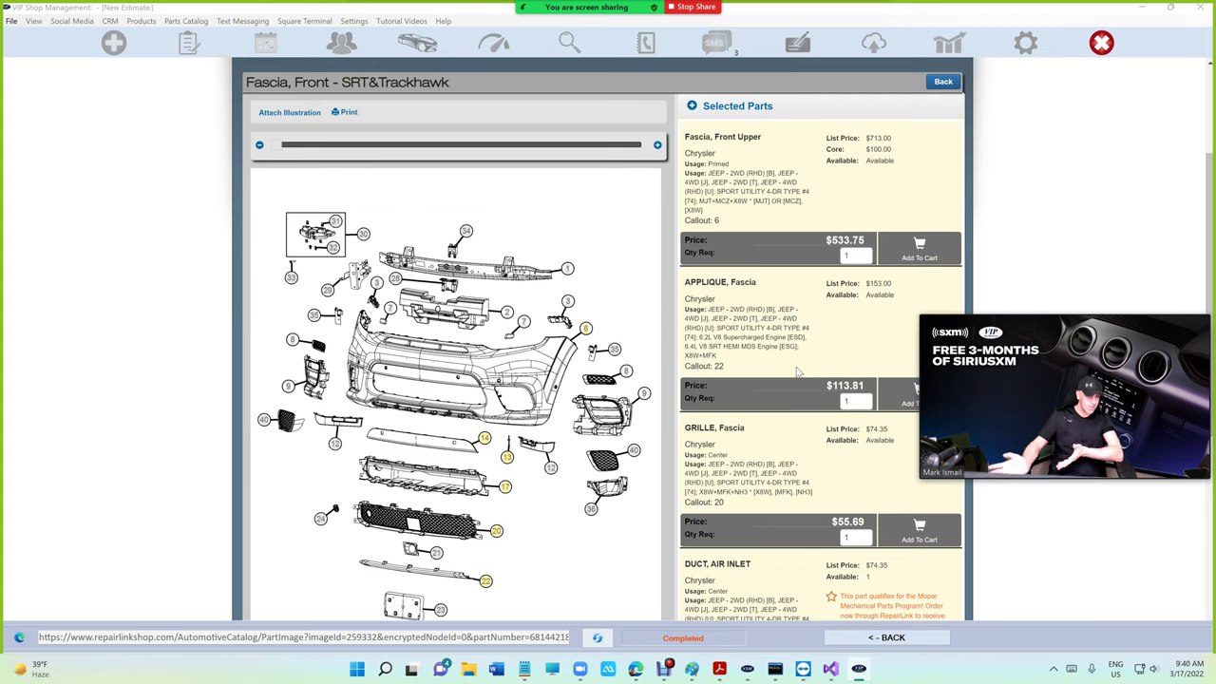
scroll(791, 475, down, 3)
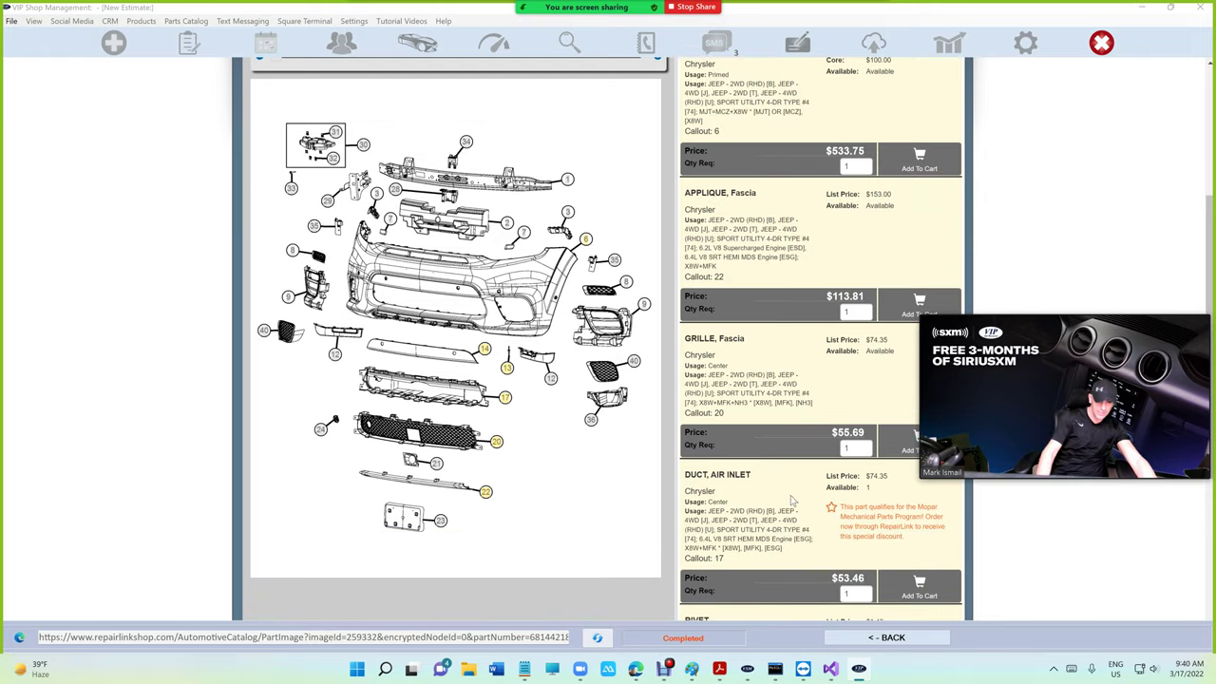
scroll(796, 498, down, 1)
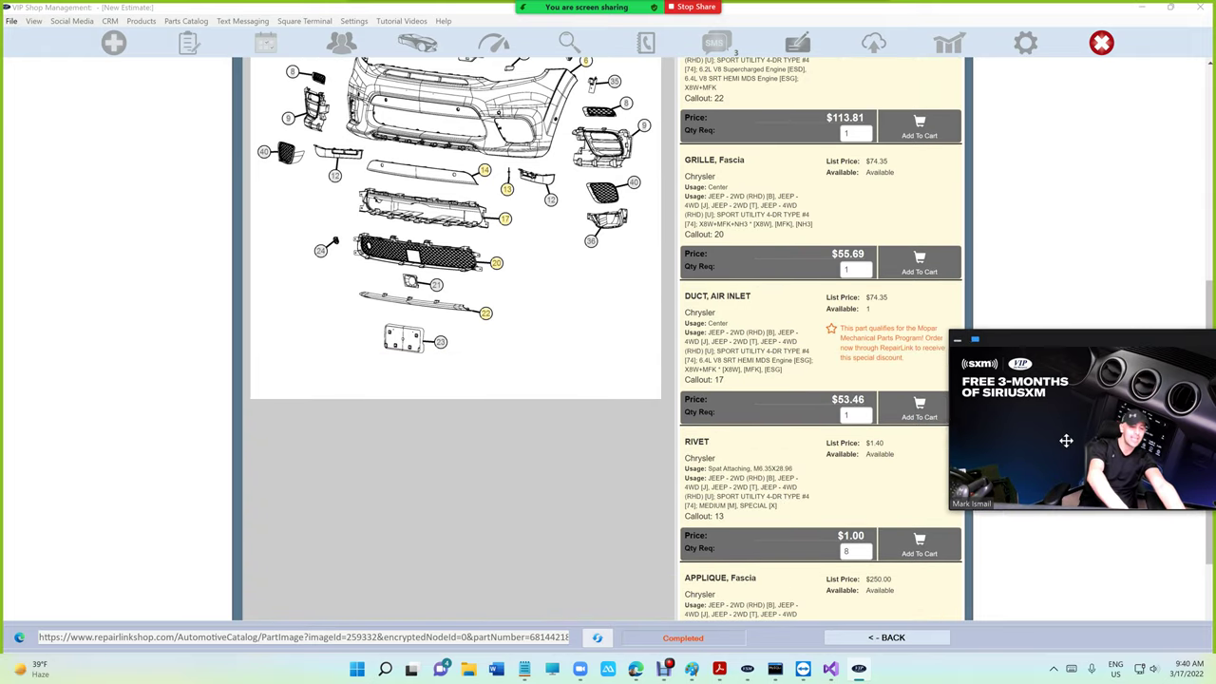
scroll(739, 453, up, 1)
scroll(739, 453, up, 3)
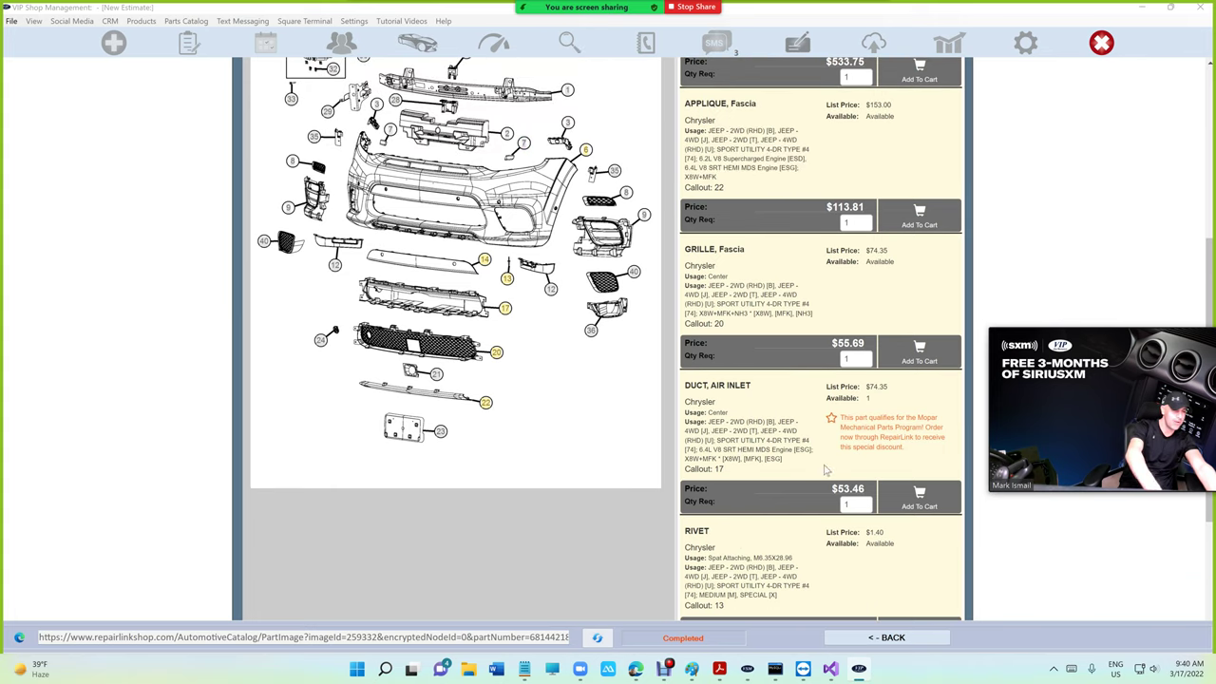
Leave RepairLink for the estimate, switch to the AutoZone catalog and search it for "hub bearing"
click(872, 639)
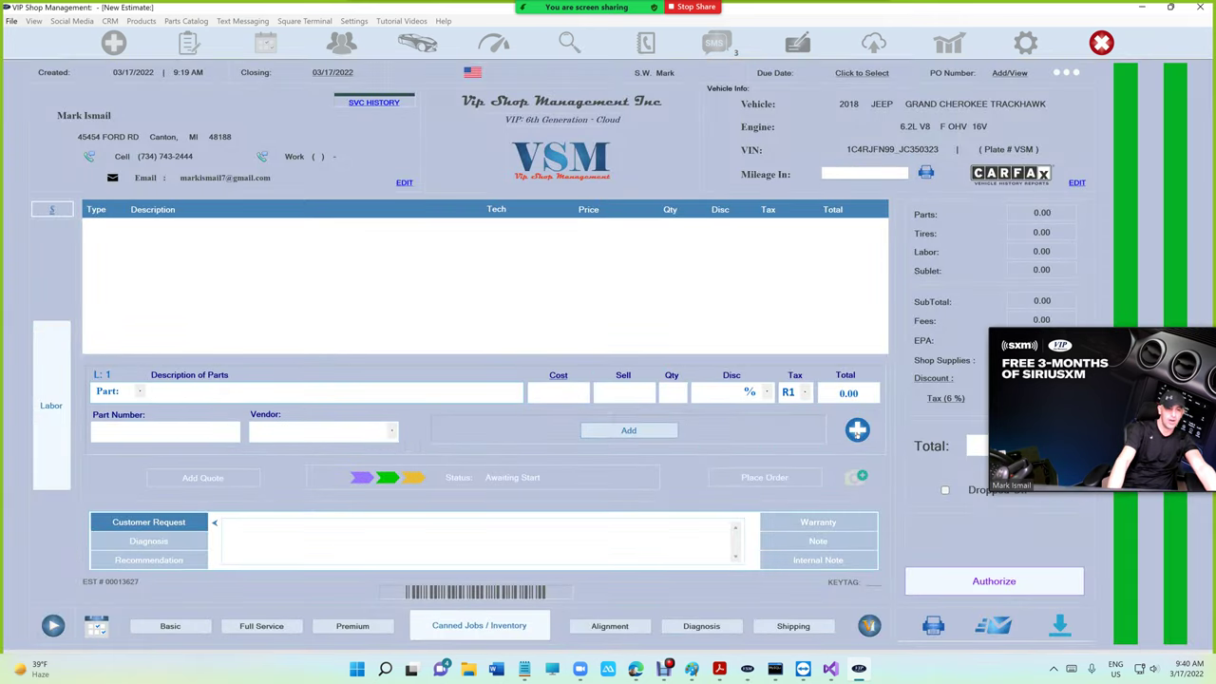
click(546, 353)
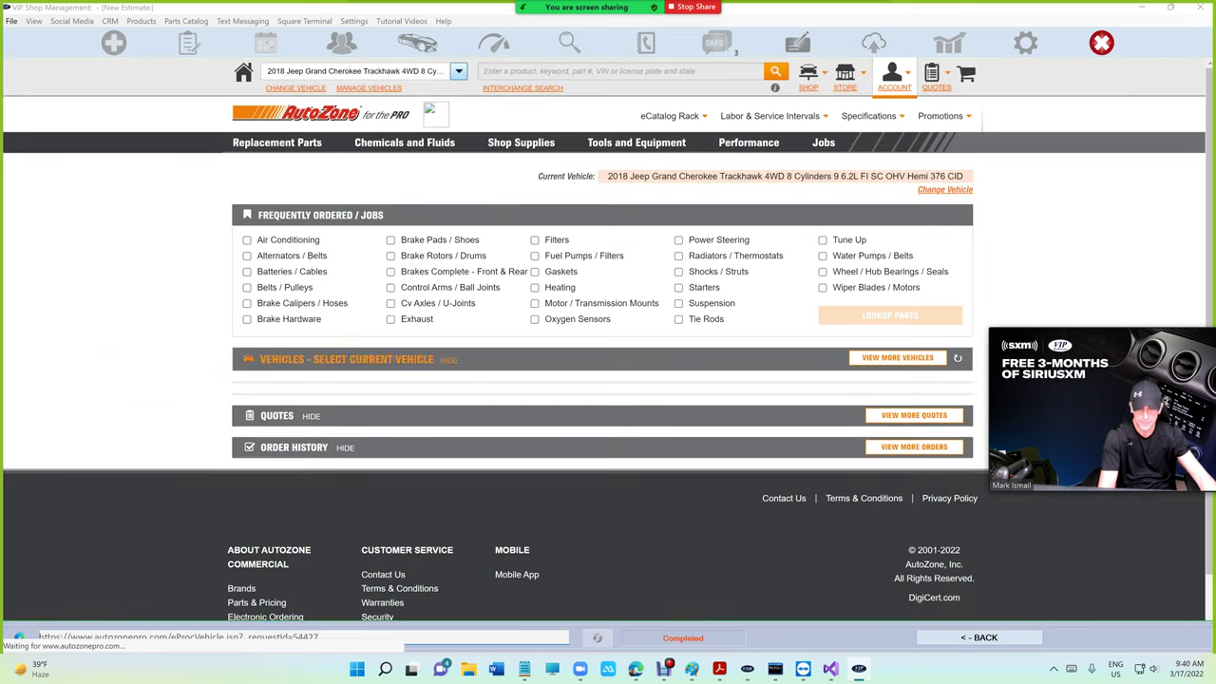
click(518, 72)
text(hub bearing)
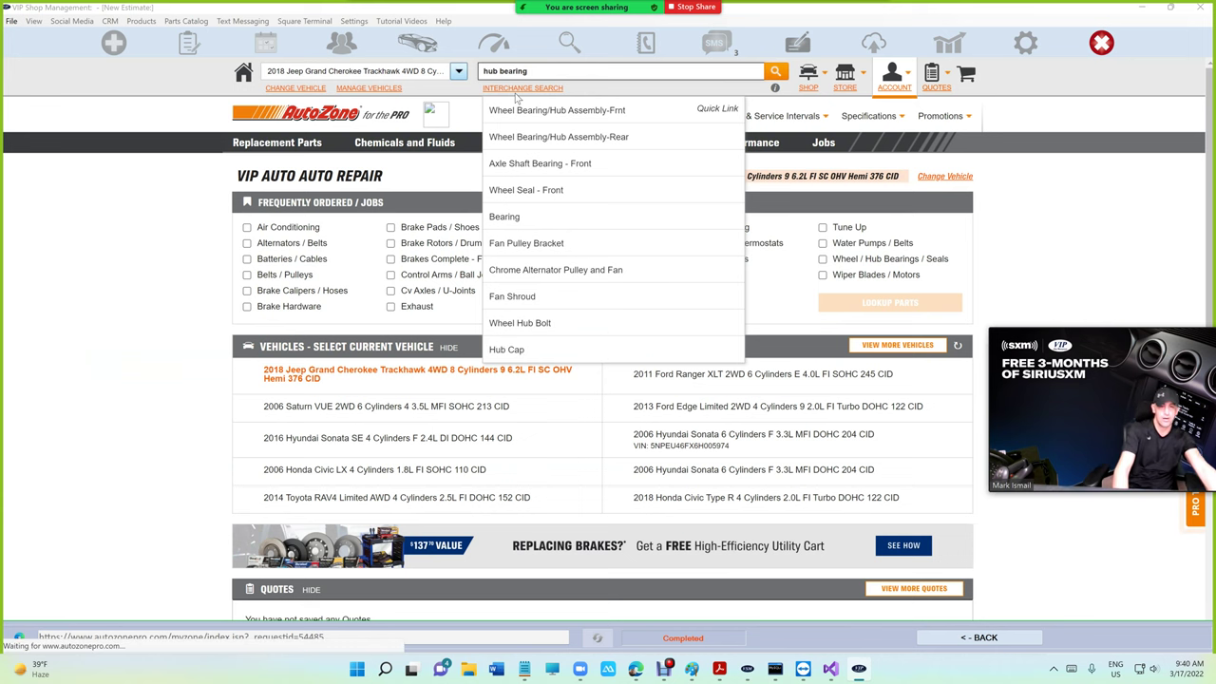
key(Return)
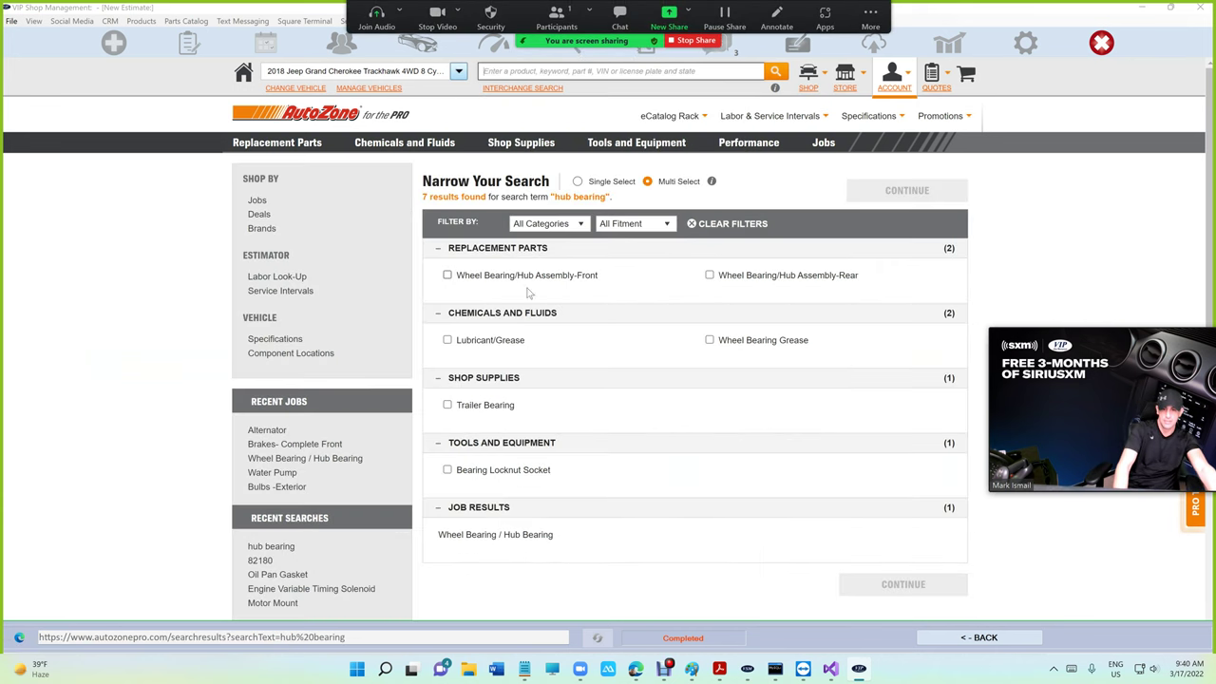
Narrow the search to Wheel Bearing/Hub Assembly-Front and view the matching products with their costs and availability
click(528, 278)
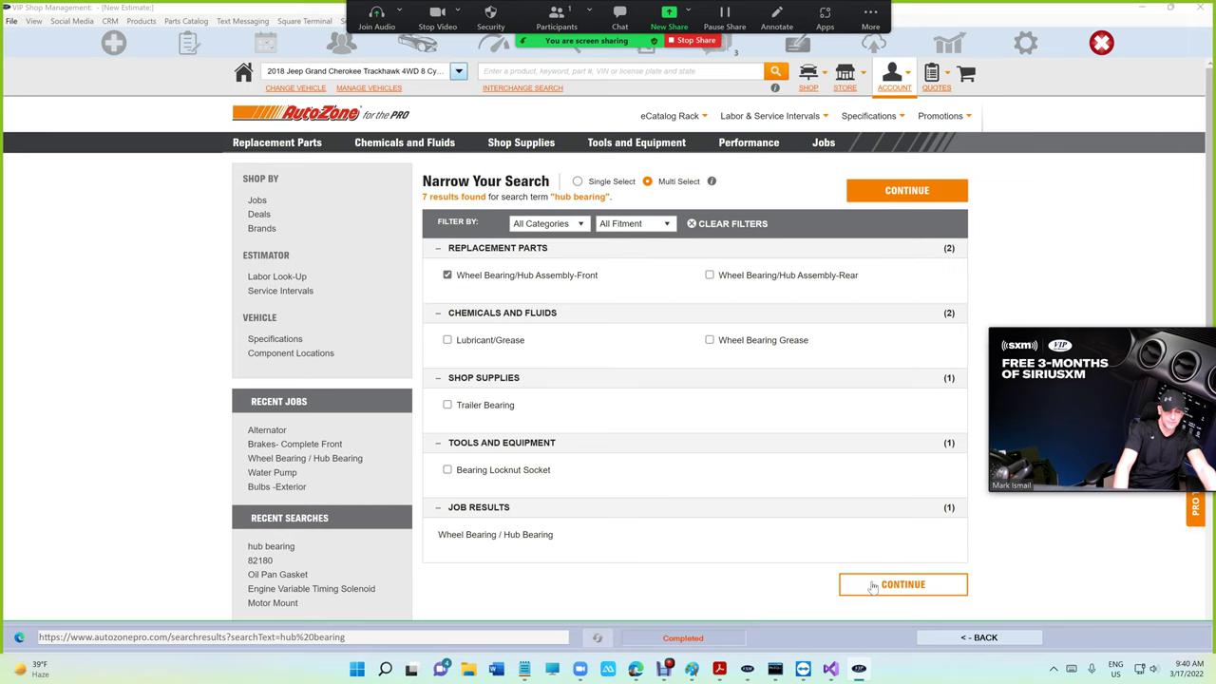
click(868, 584)
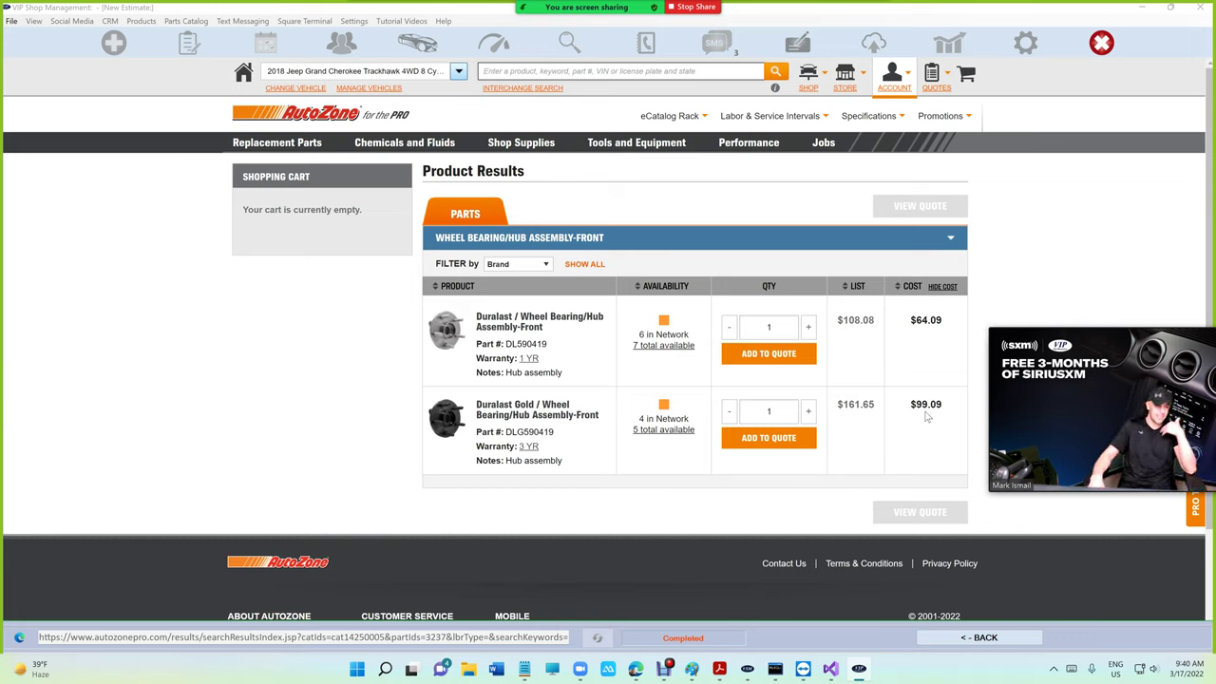
drag(1064, 380, 1044, 206)
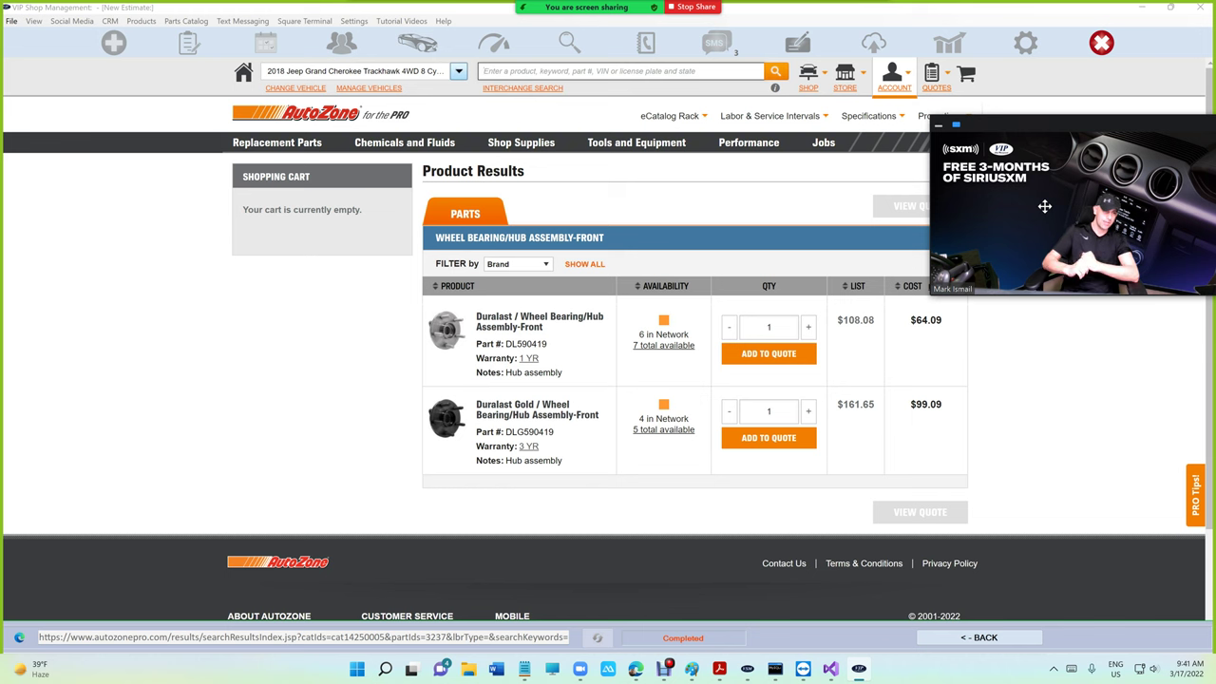
Return from AutoZone to the estimate, view the available parts vendors and close the vendor selection
click(976, 641)
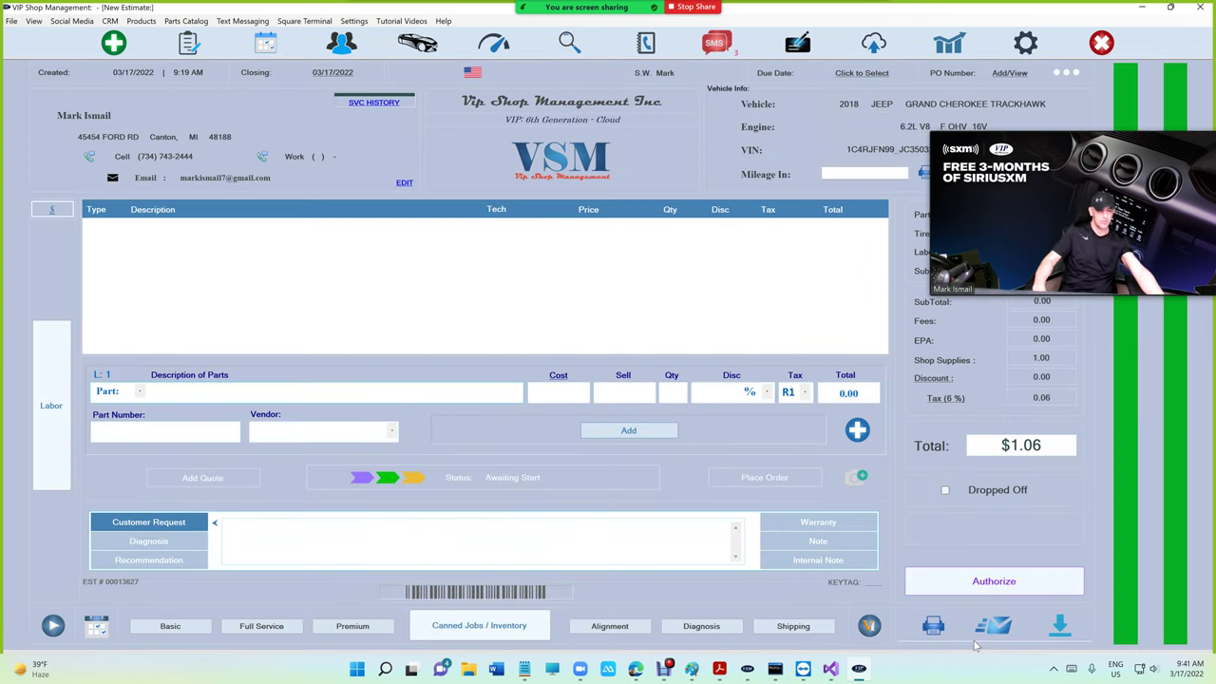
click(858, 430)
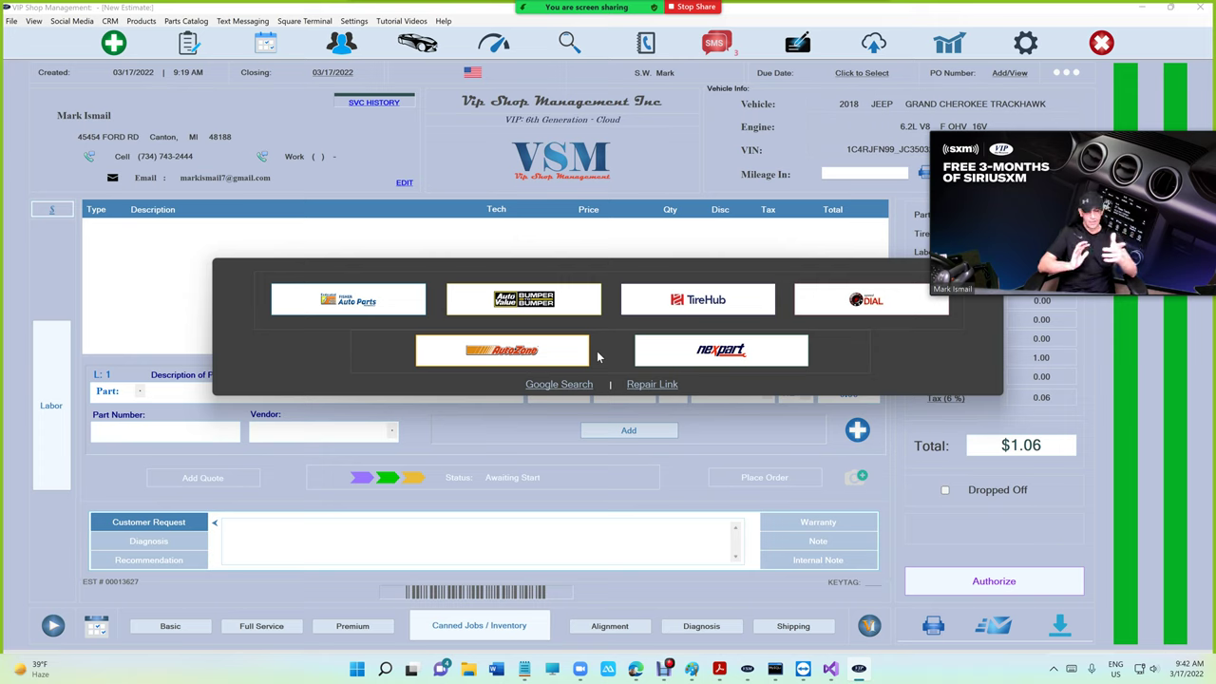
drag(1040, 239, 1050, 151)
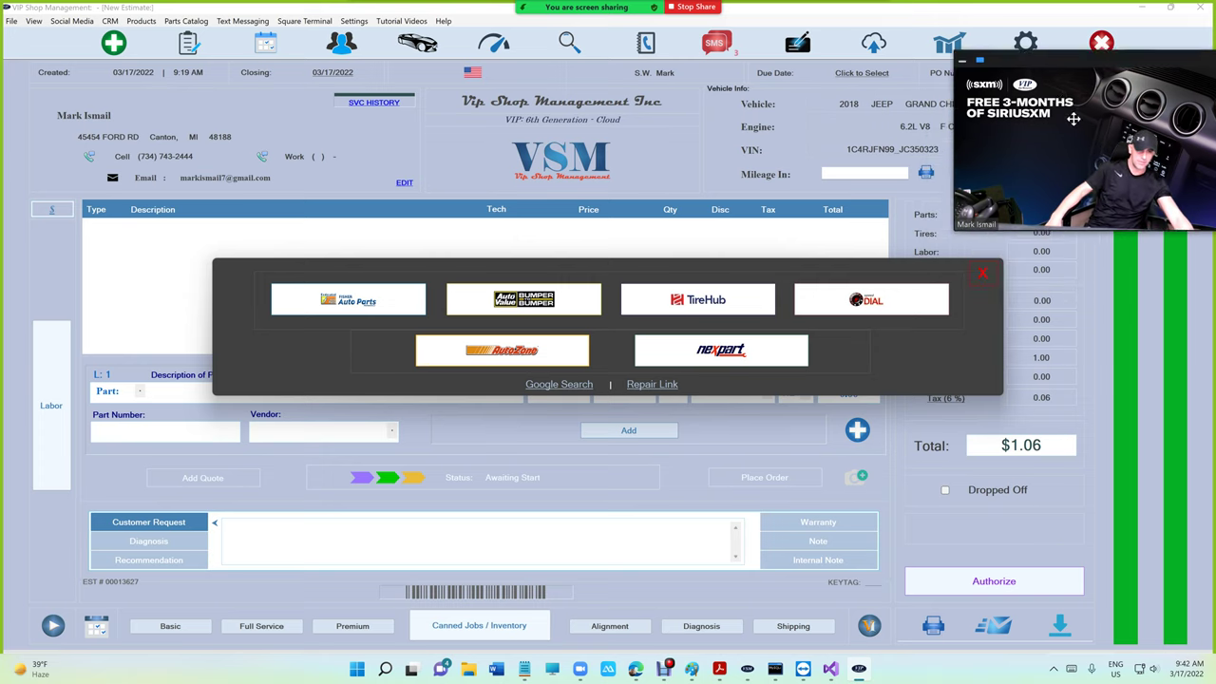
click(984, 277)
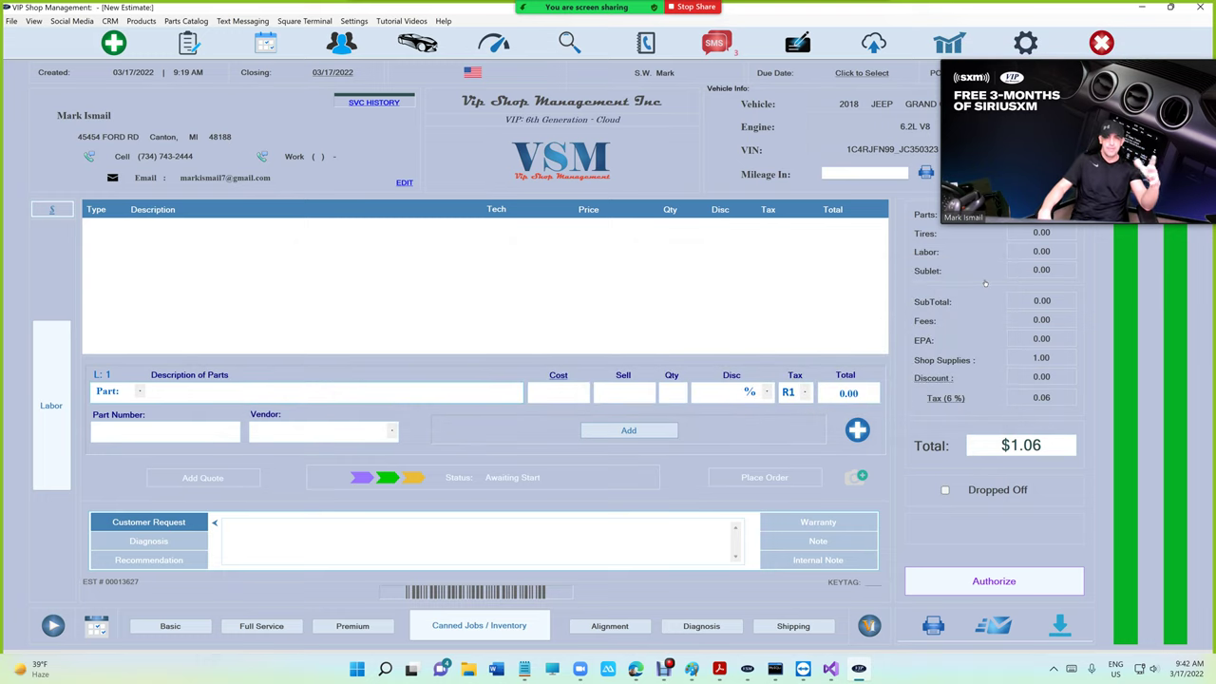
Open the Square website for starting a Square account and move its browser window out of the way
click(304, 21)
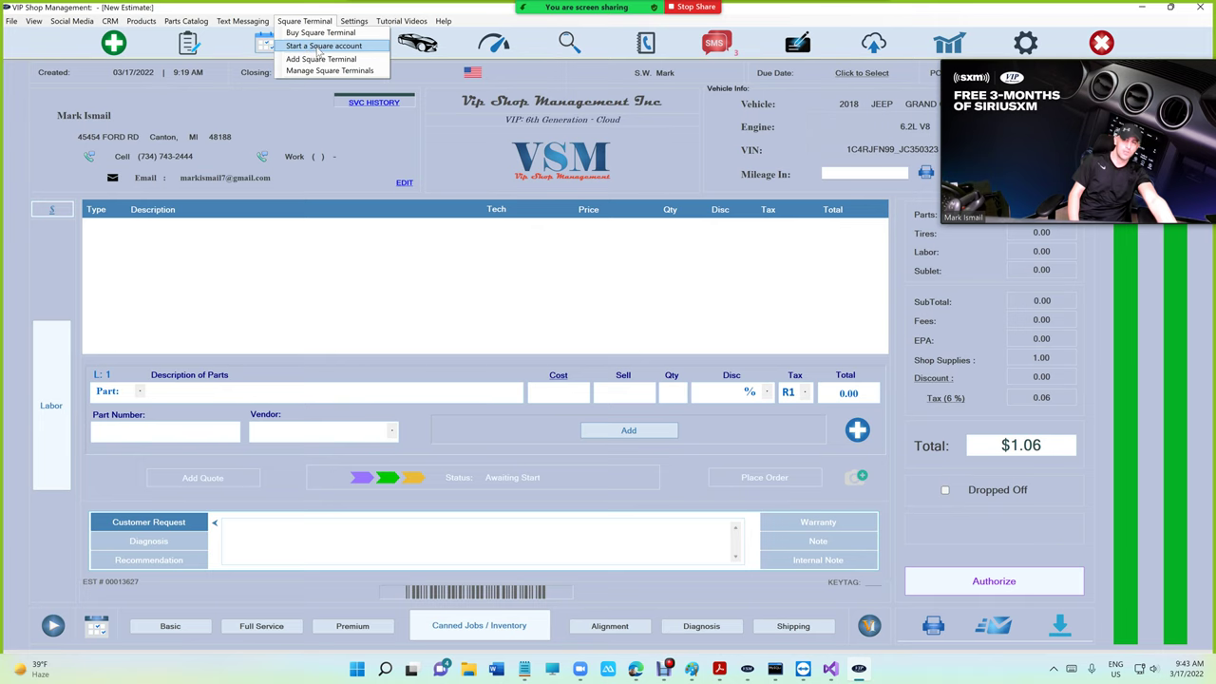
click(320, 53)
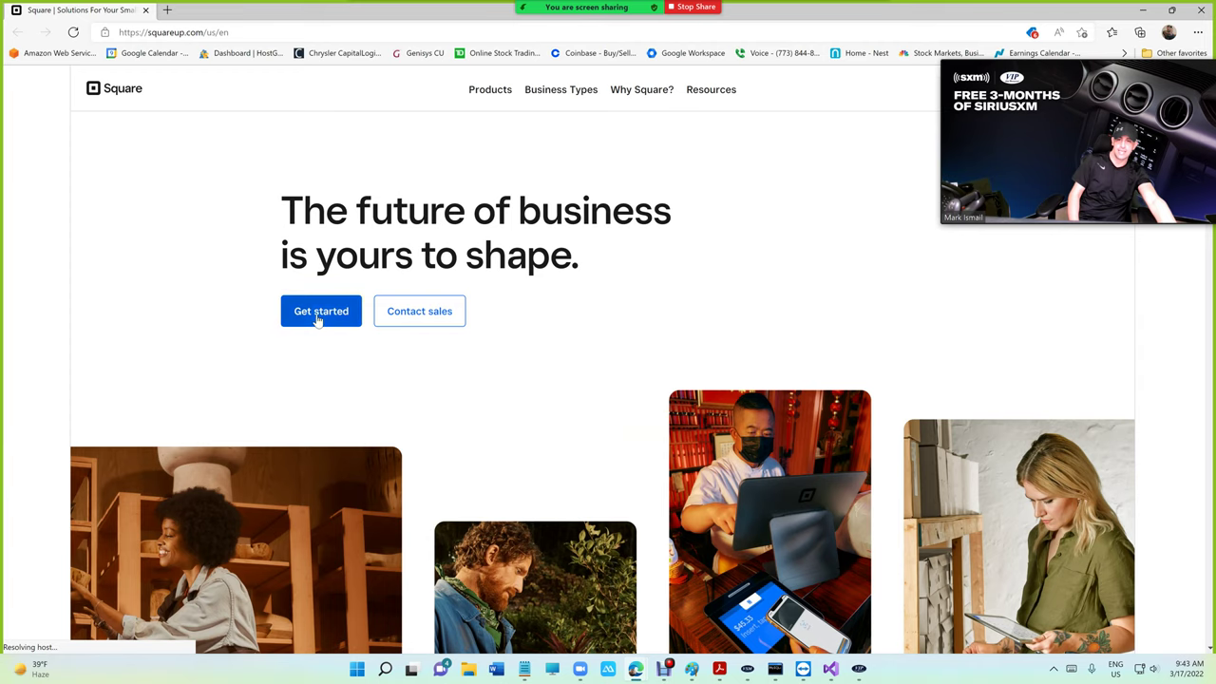
click(1143, 10)
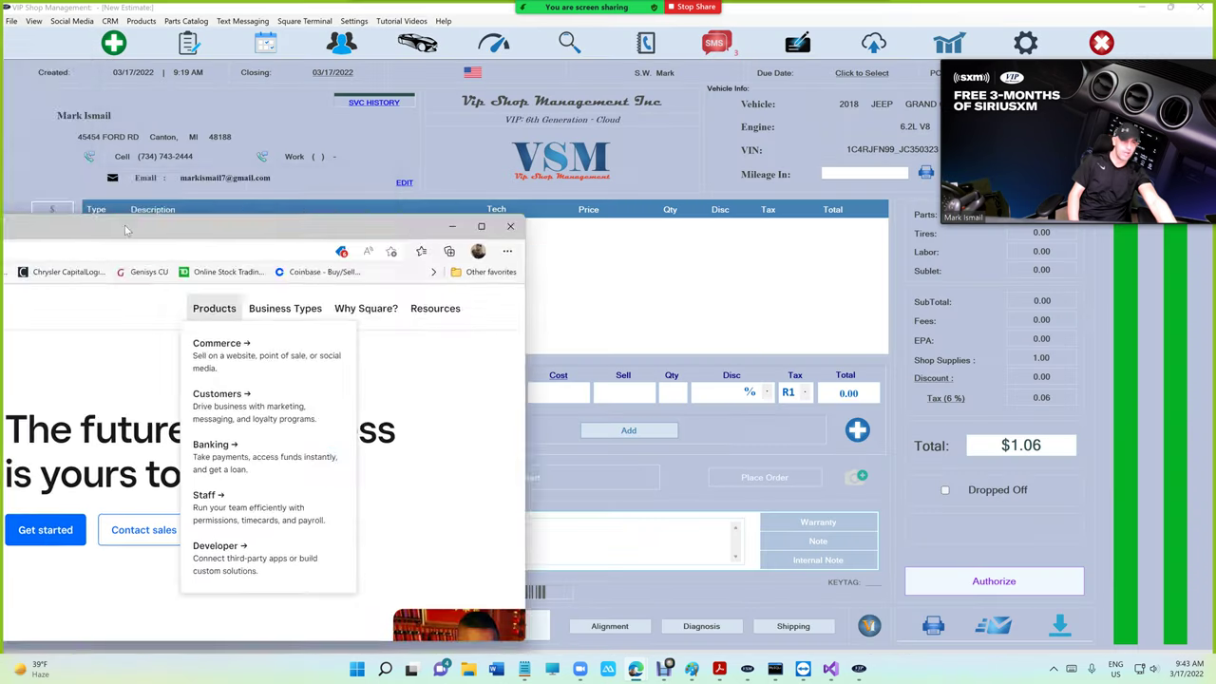